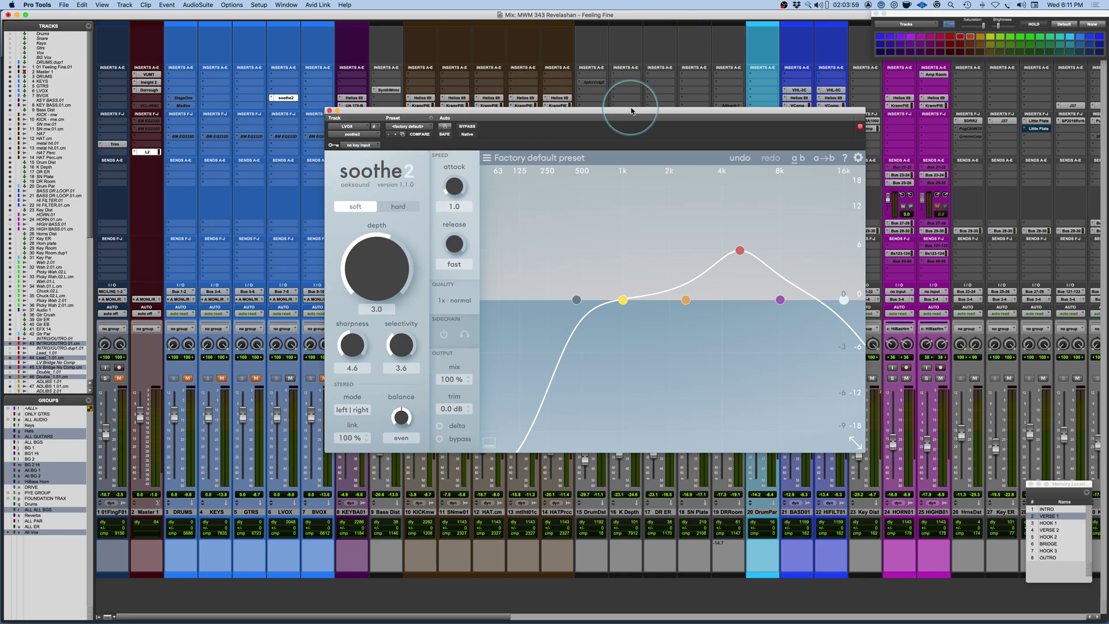
# Enlarge the soothe2 plugin interface to huge and reposition its window over the mixer.
pyautogui.moveTo(632, 113); pyautogui.dragTo(589, 81)
pyautogui.click(818, 419)
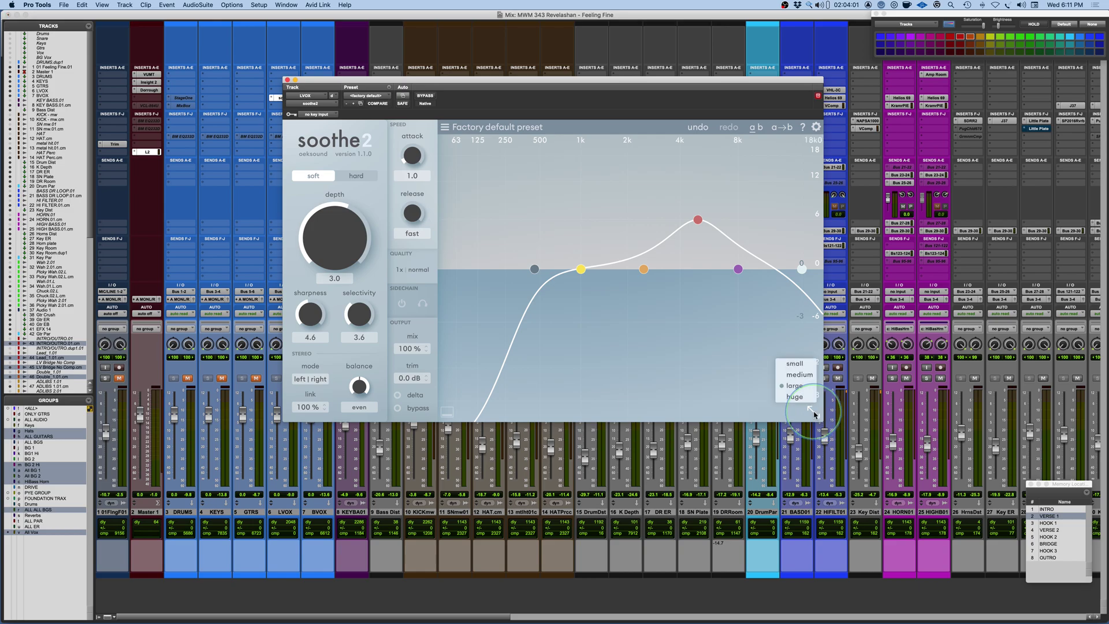
pyautogui.click(795, 397)
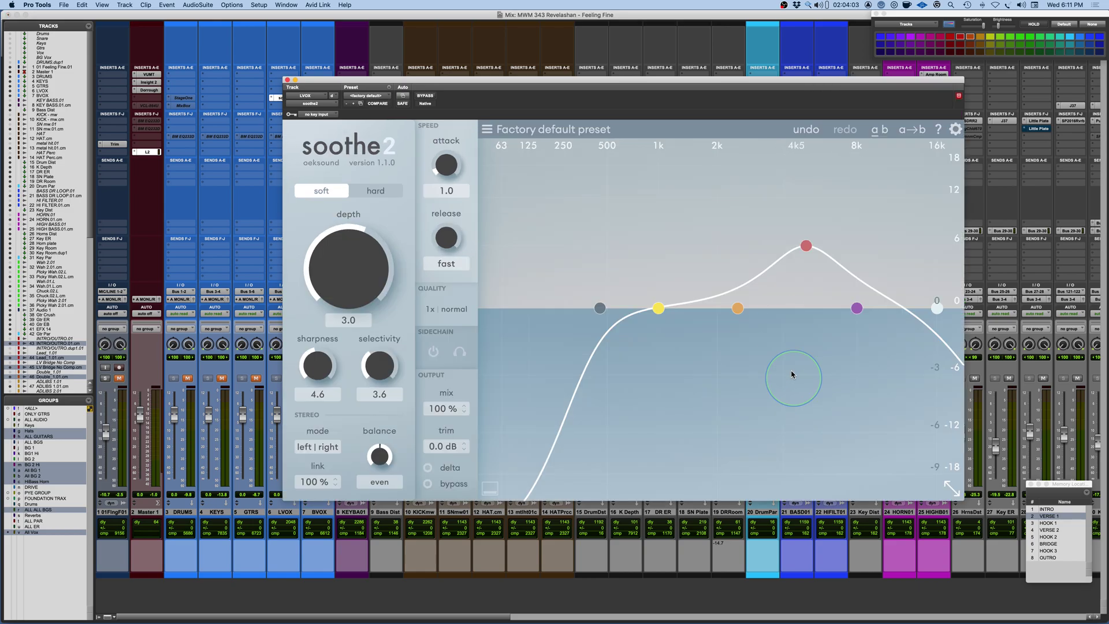
pyautogui.moveTo(788, 75); pyautogui.dragTo(712, 72)
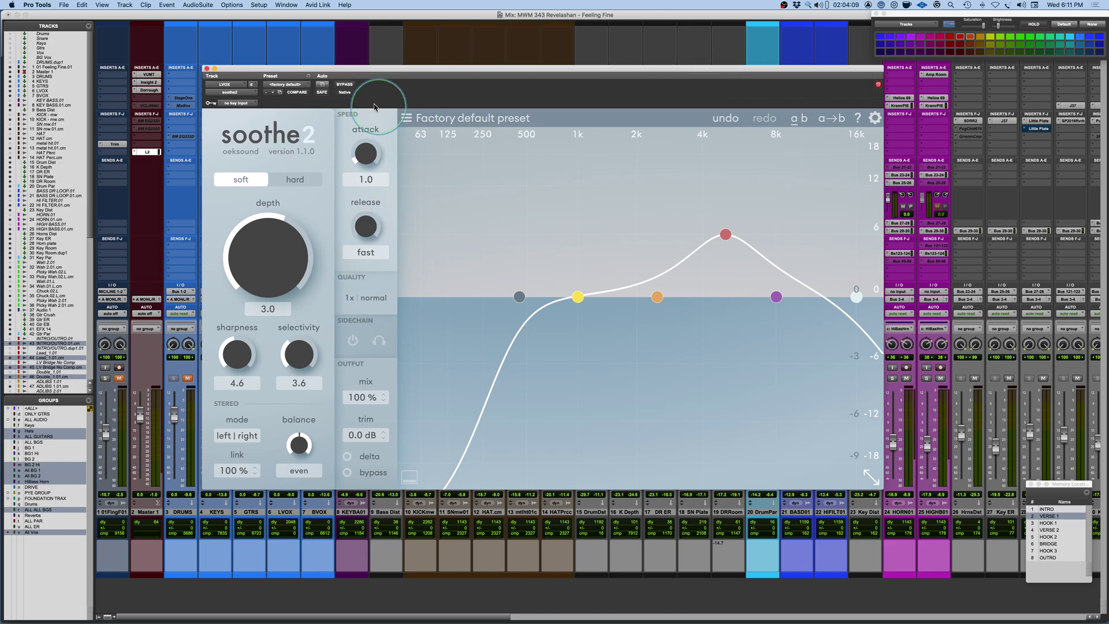
# Browse the factory presets in the Drums, Acoustic guitar and Bass categories, and close the preset browser without loading one.
pyautogui.click(407, 118)
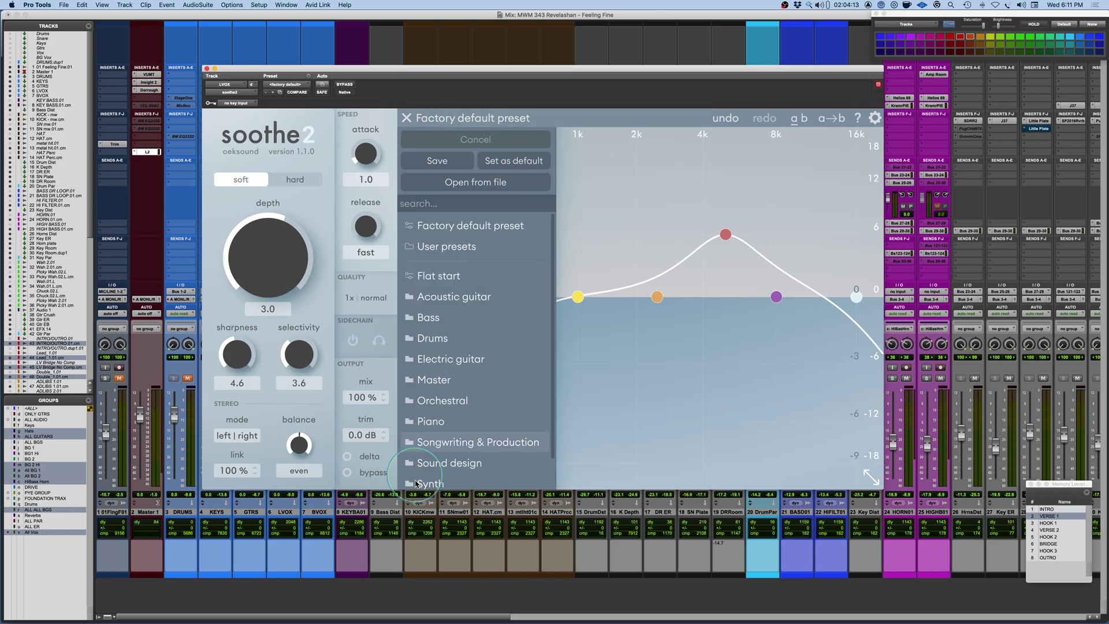
pyautogui.click(431, 337)
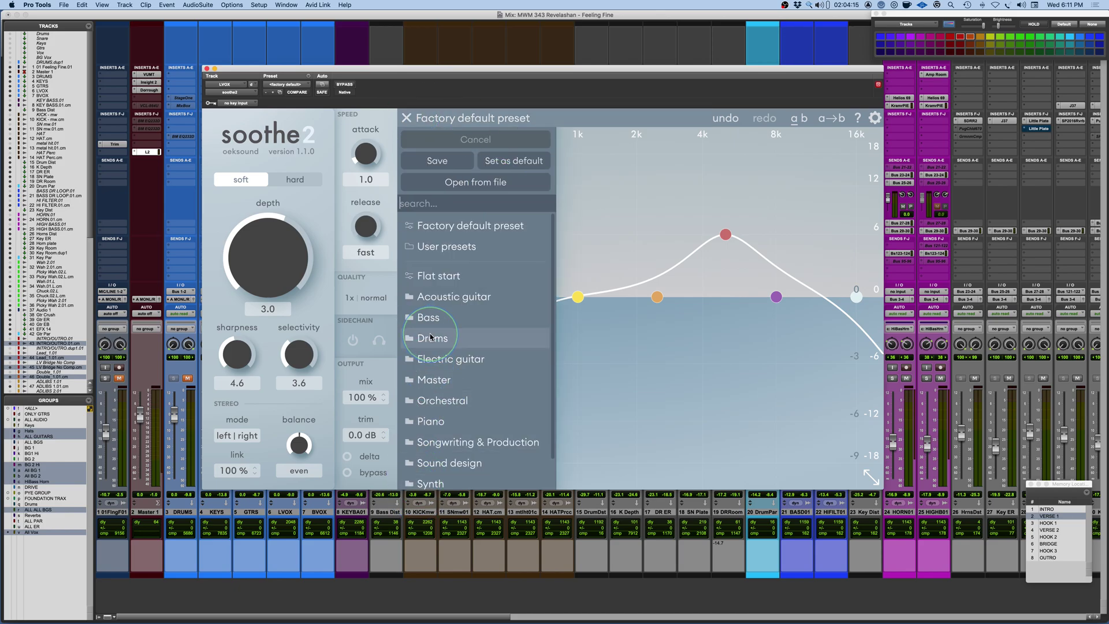
pyautogui.click(431, 337)
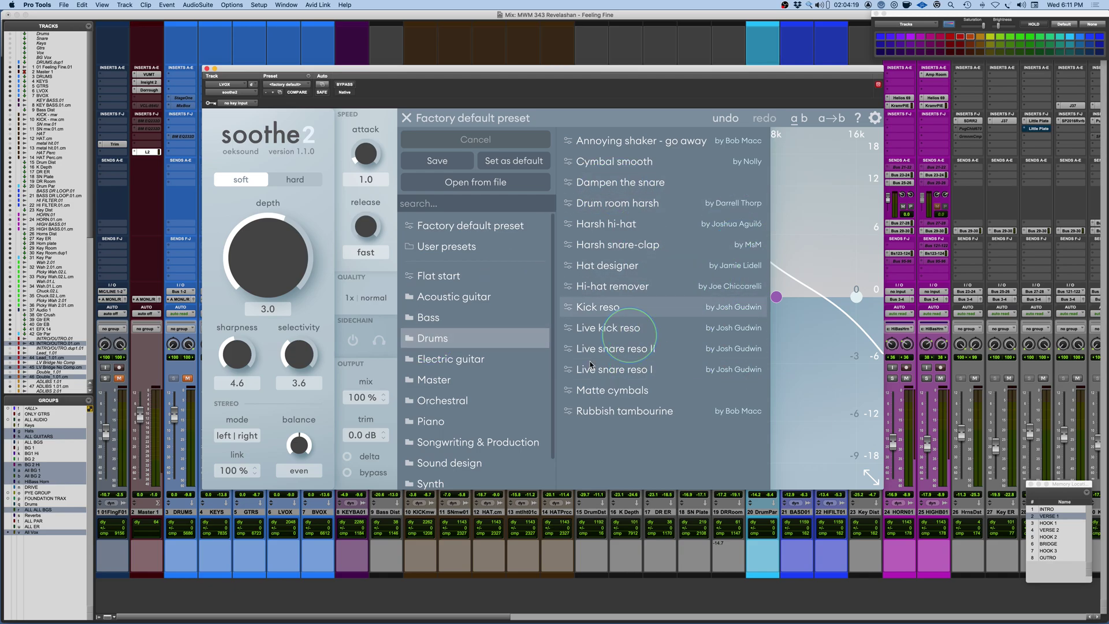
pyautogui.click(454, 296)
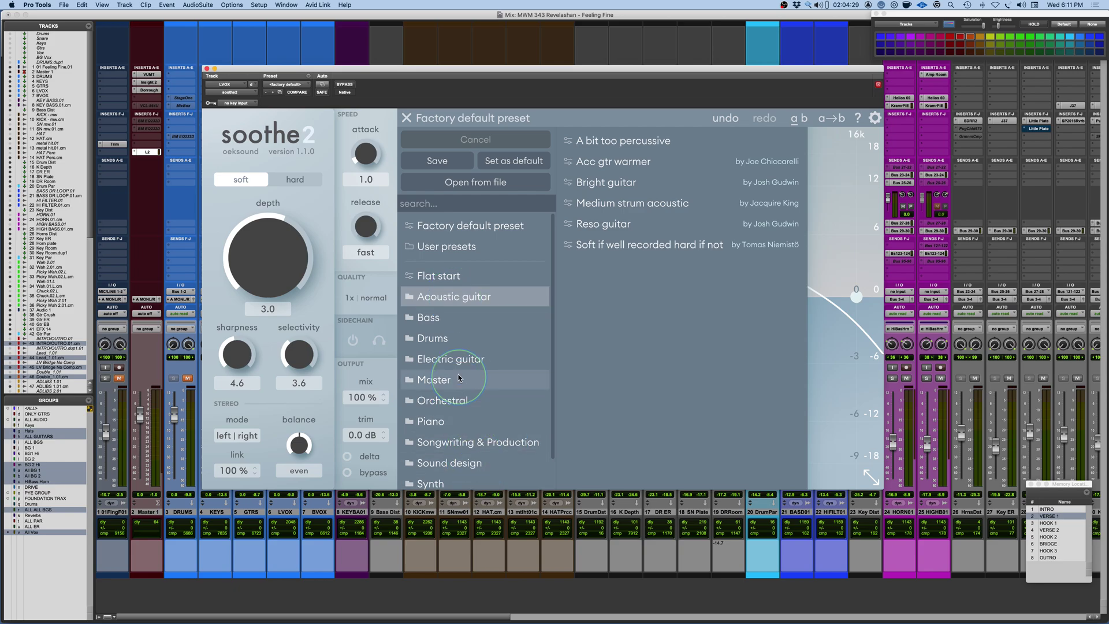
pyautogui.click(428, 319)
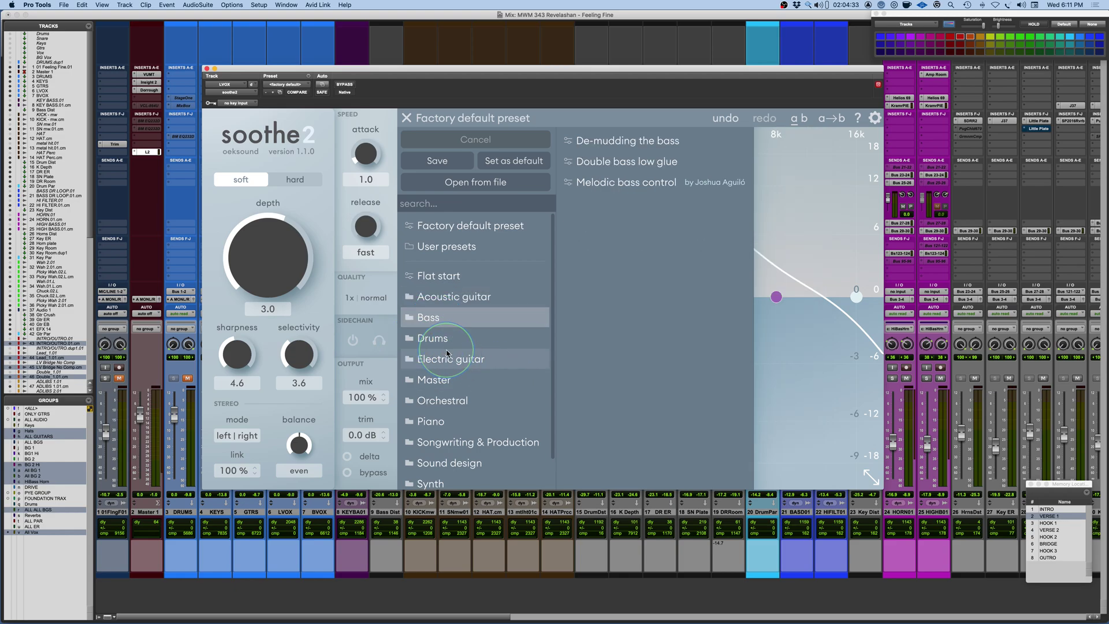
pyautogui.click(447, 341)
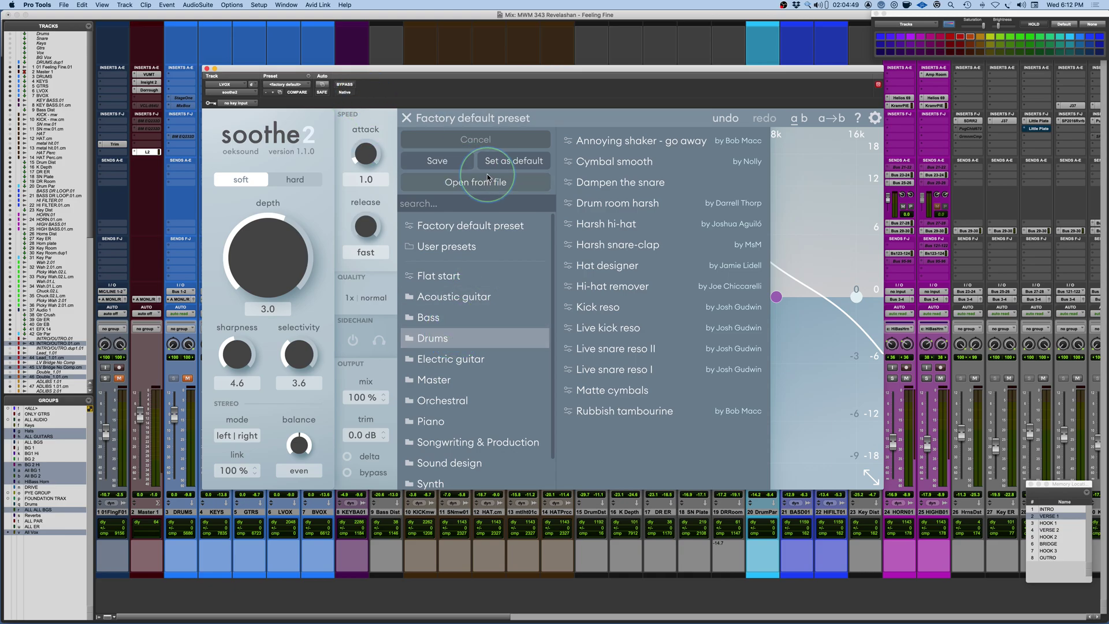
pyautogui.click(557, 119)
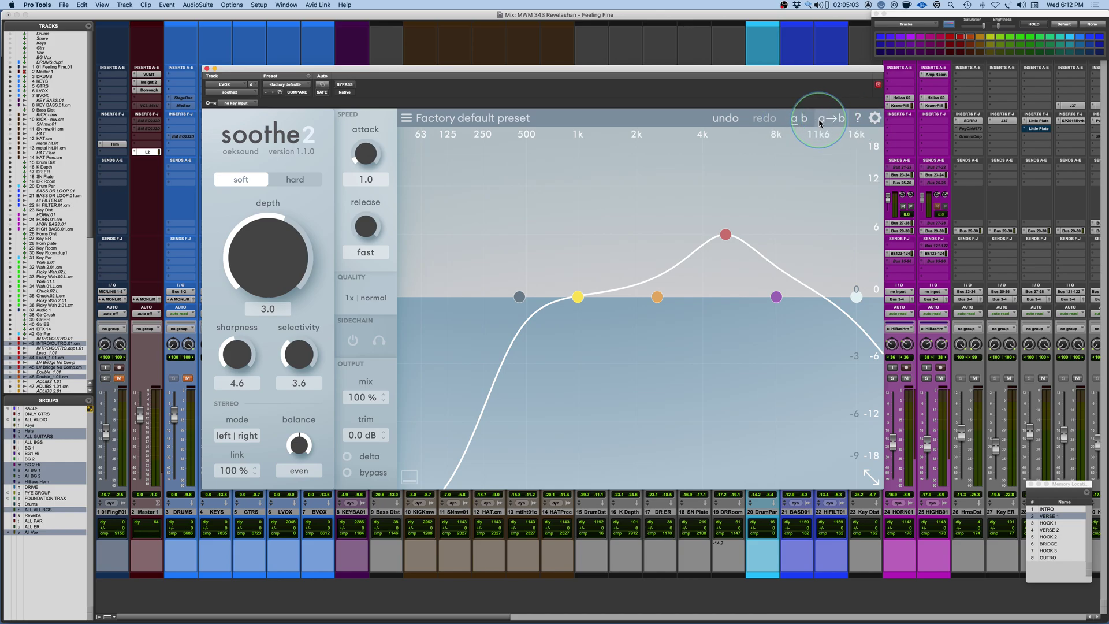
# Review the plugin's shortcut list and help options, along with its tooltip, band listen and reduction graph display settings.
pyautogui.click(858, 118)
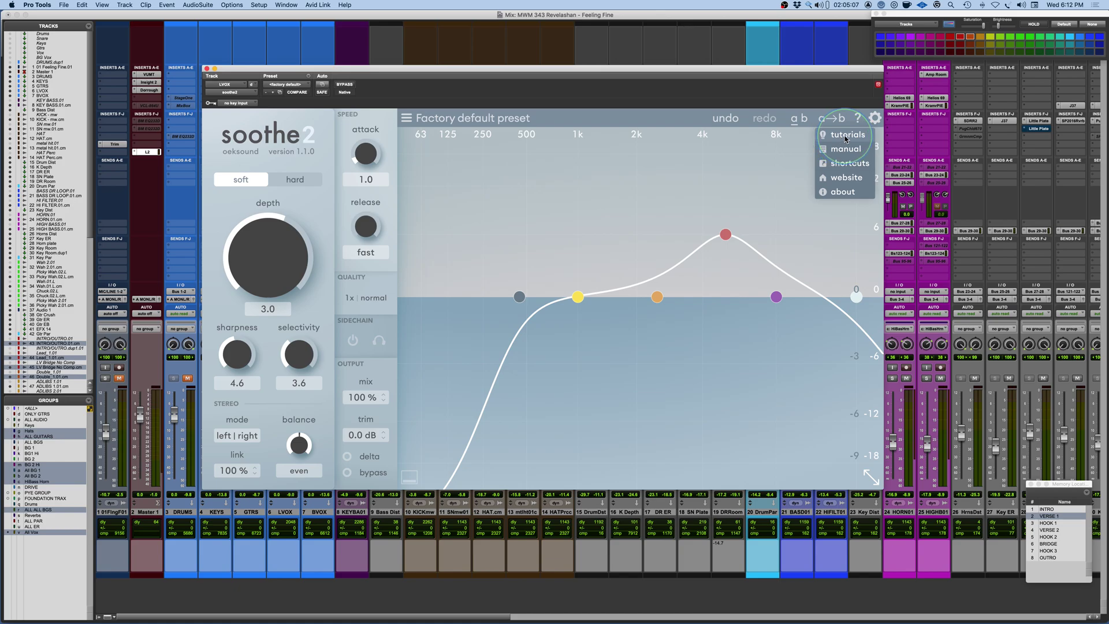
pyautogui.click(844, 168)
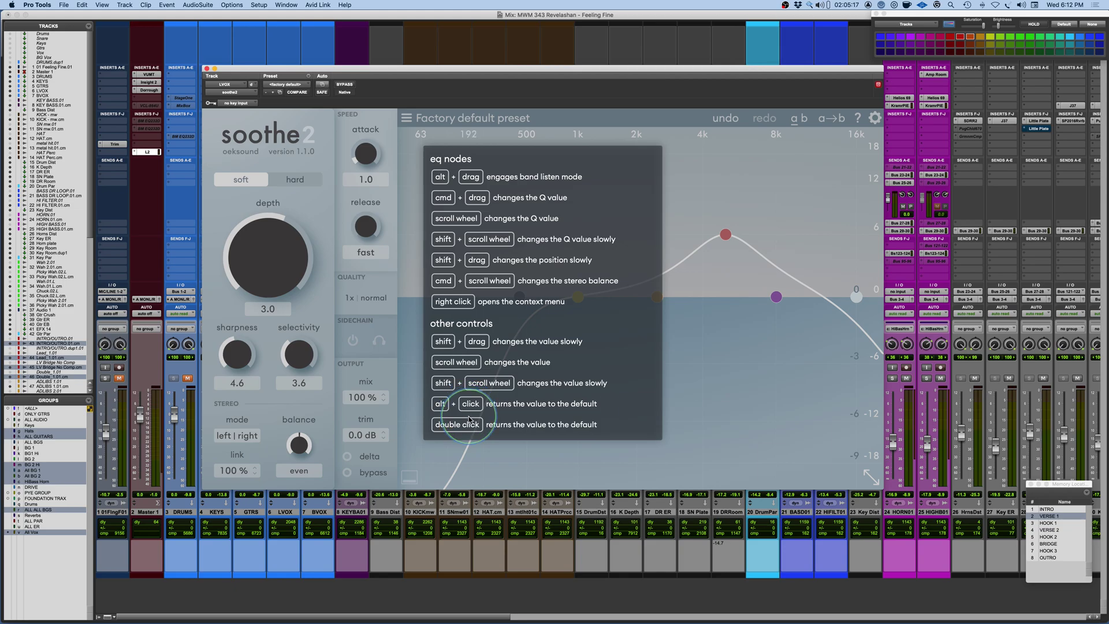
pyautogui.click(859, 119)
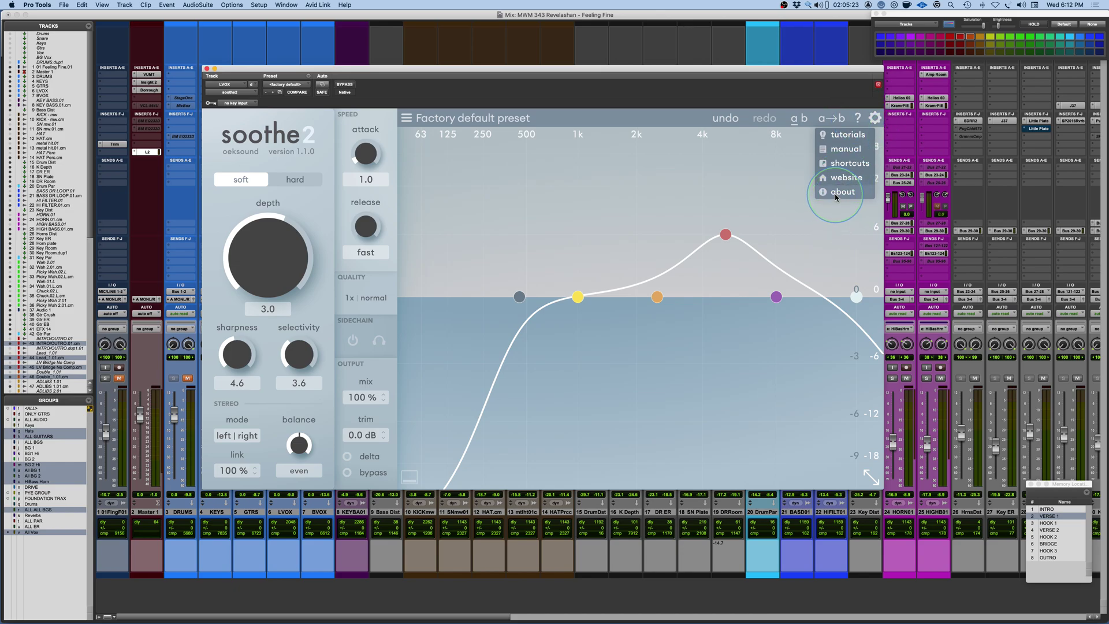
pyautogui.click(875, 118)
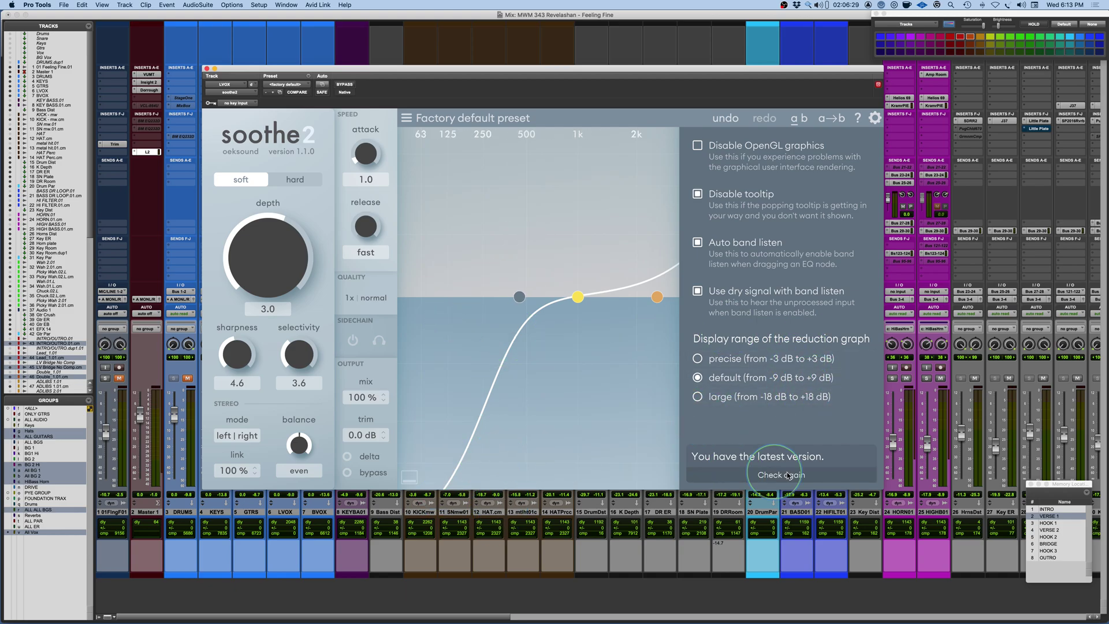
pyautogui.click(876, 119)
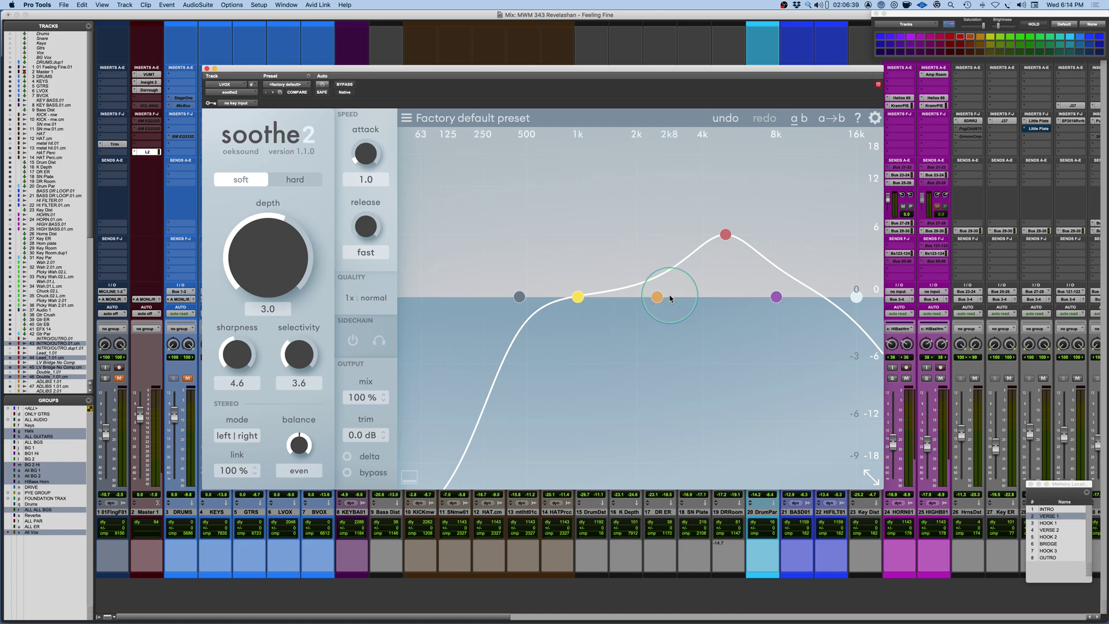
# Toggle the mute on the LVOX track beside the plugin window and toggle session playback.
pyautogui.moveTo(384, 72); pyautogui.dragTo(555, 72)
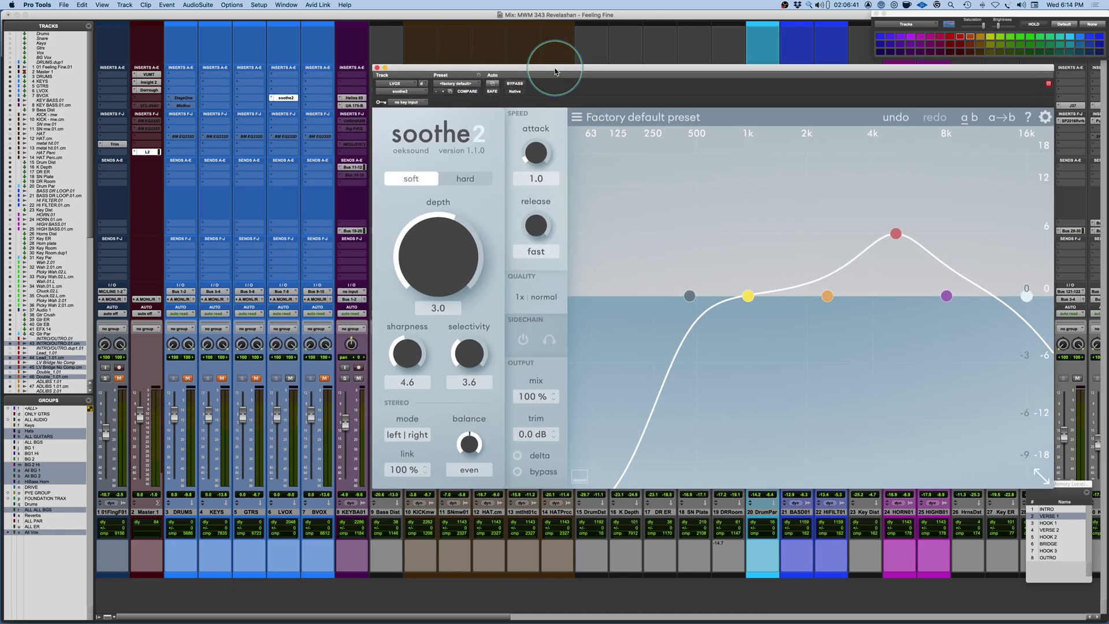
pyautogui.click(292, 377)
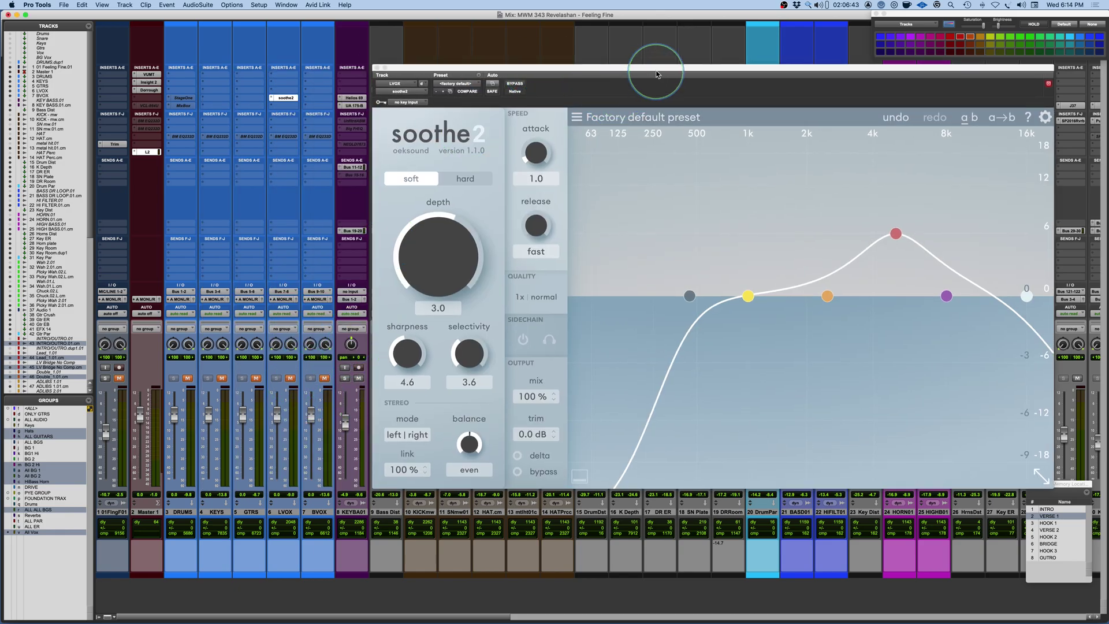
pyautogui.moveTo(657, 74); pyautogui.dragTo(481, 71)
pyautogui.press('space')
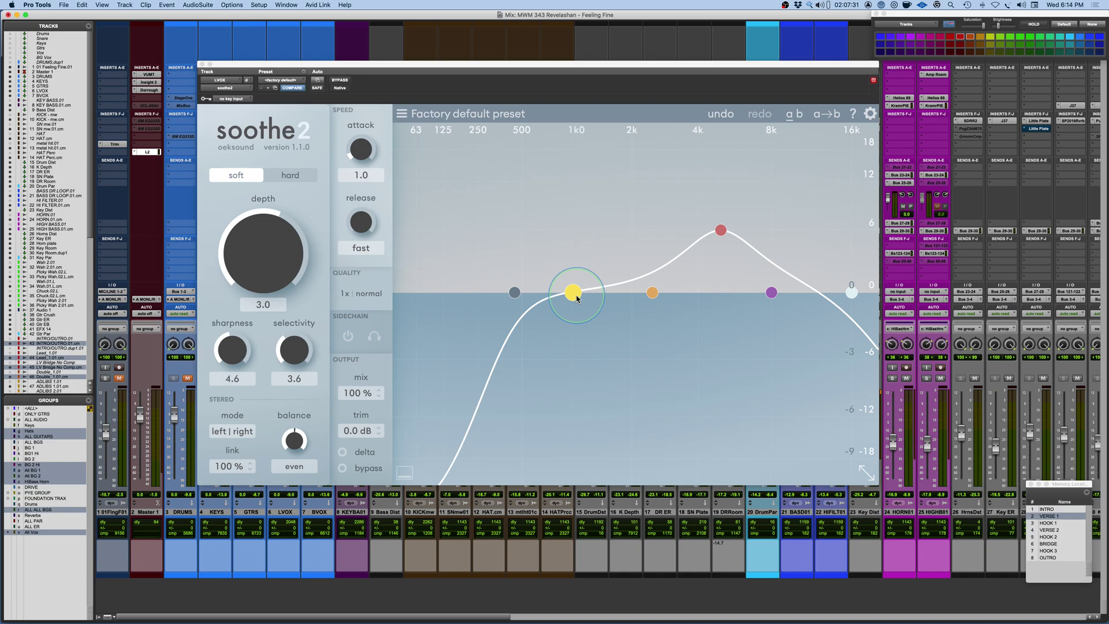
# Sweep the low cut node and set it to about 246 Hz, with the band parameter controls shown.
pyautogui.moveTo(515, 292); pyautogui.dragTo(619, 293)
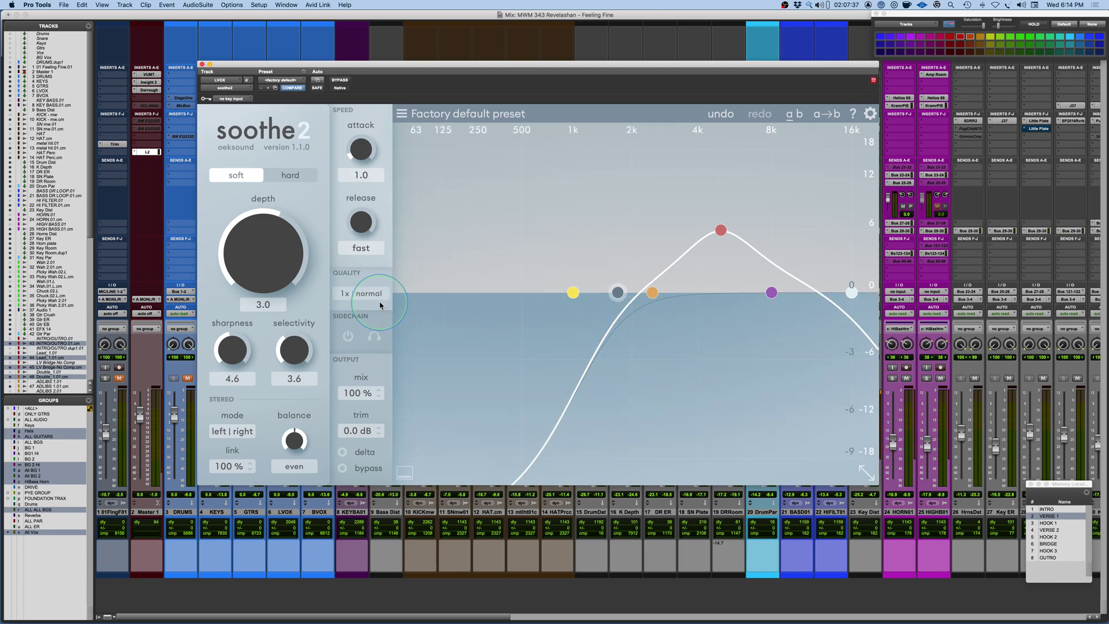
pyautogui.moveTo(618, 292); pyautogui.dragTo(485, 292)
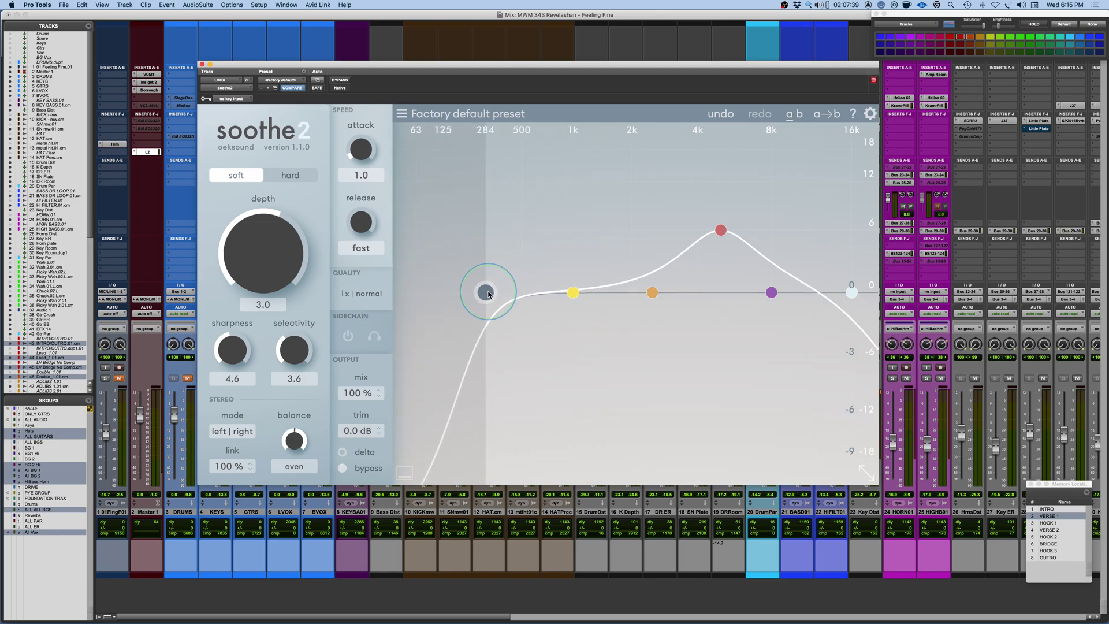
pyautogui.click(720, 231)
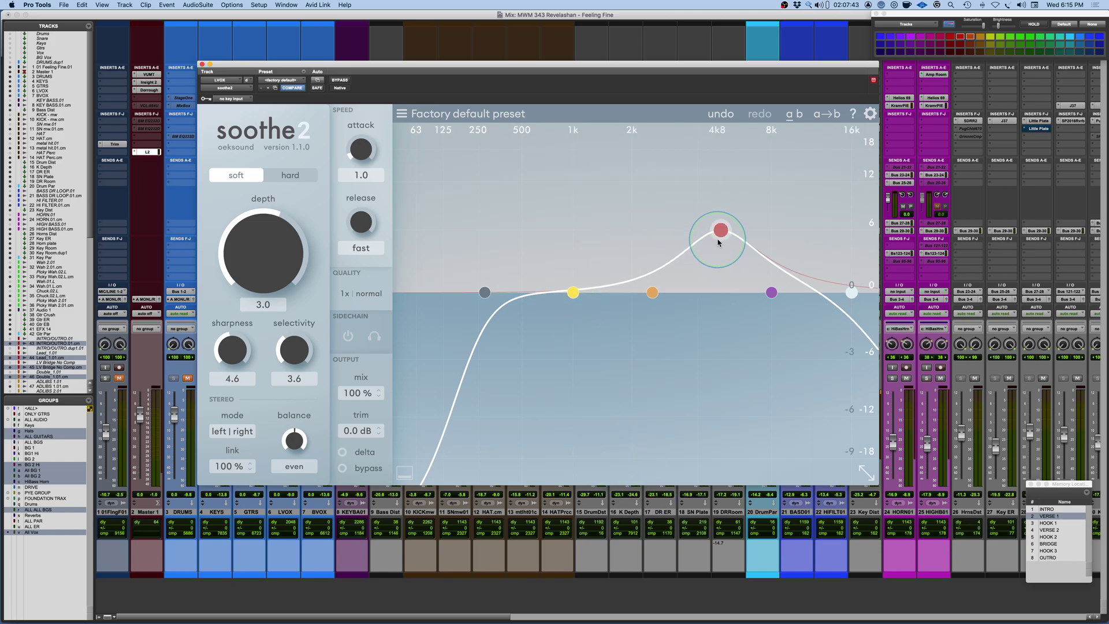
pyautogui.click(404, 472)
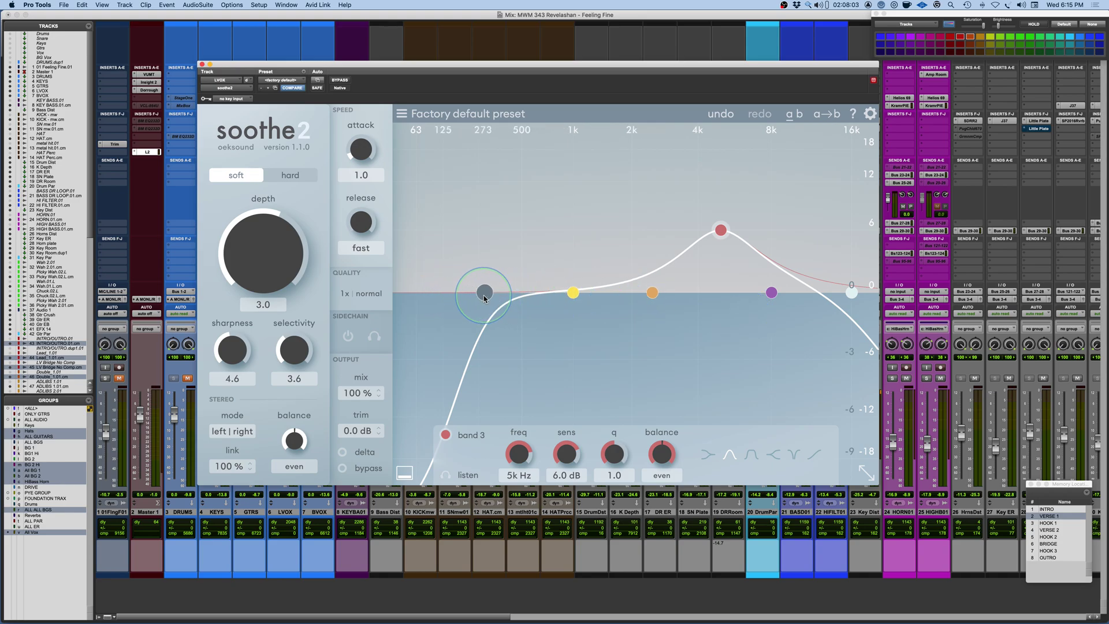
pyautogui.moveTo(484, 298)
pyautogui.mouseDown()
pyautogui.moveTo(621, 301)
pyautogui.moveTo(456, 293)
pyautogui.moveTo(477, 294)
pyautogui.mouseUp()
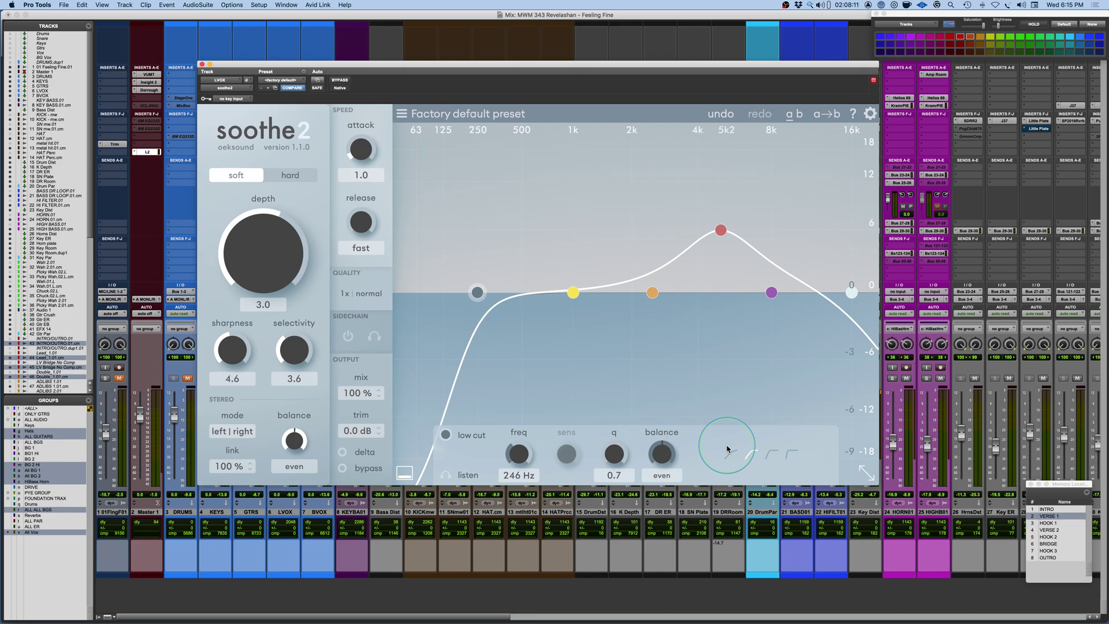
# Adjust band 3, the red node, to a frequency of about 4.9 kHz and a sensitivity of about 4.8 dB.
pyautogui.click(721, 230)
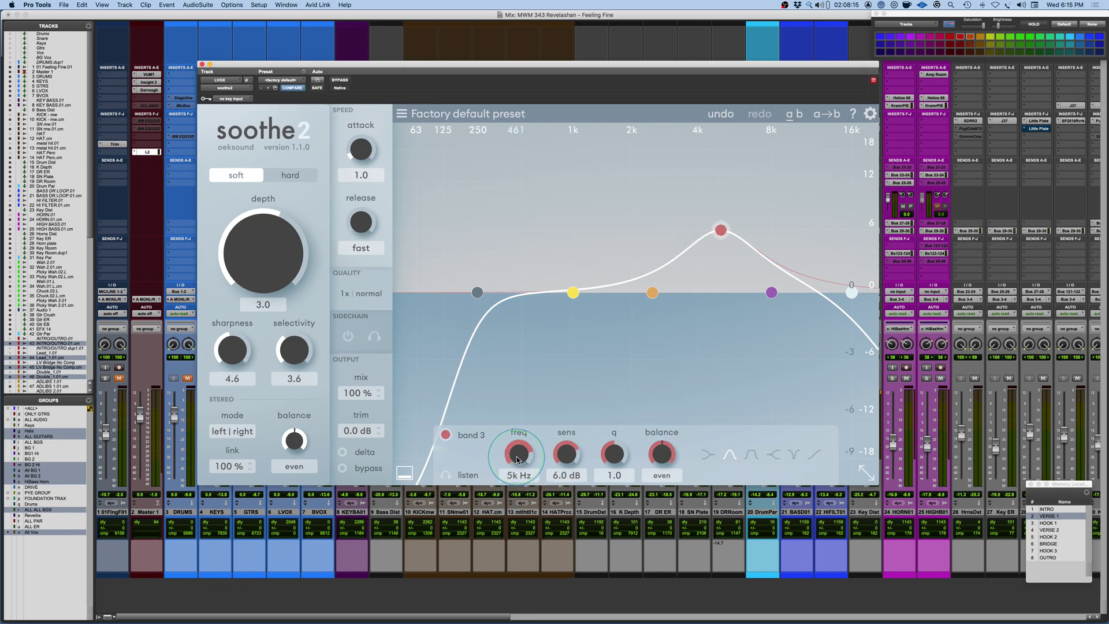
pyautogui.moveTo(516, 456); pyautogui.dragTo(568, 428)
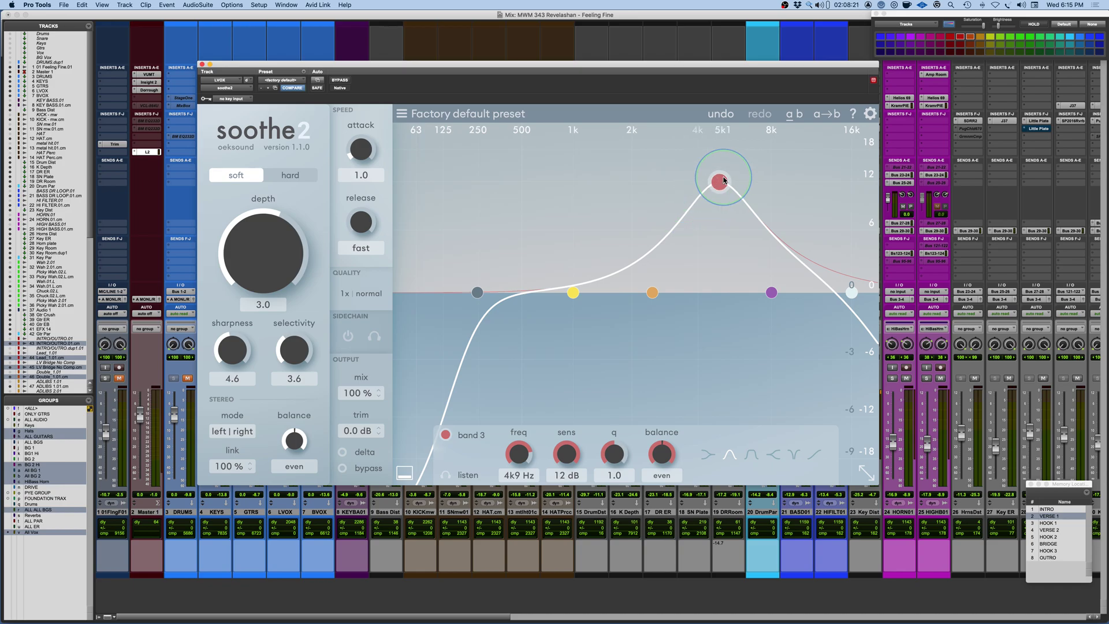
pyautogui.moveTo(570, 457); pyautogui.dragTo(570, 482)
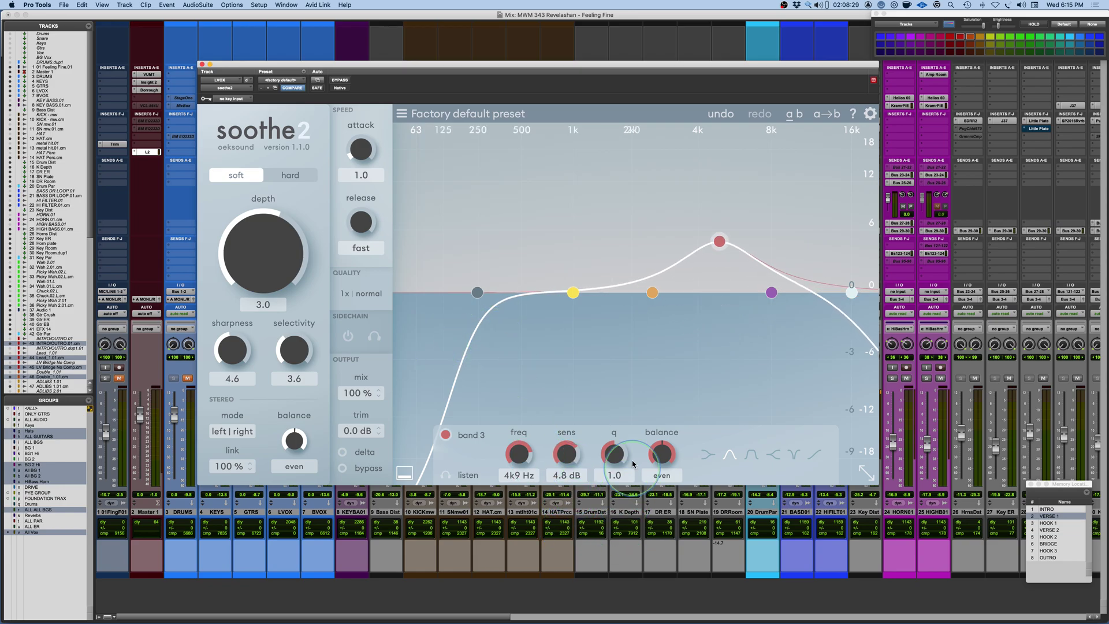
# Compare band 3's filter shapes, including bell, high shelf, band reject and tilt, and settle on band shelf.
pyautogui.click(751, 456)
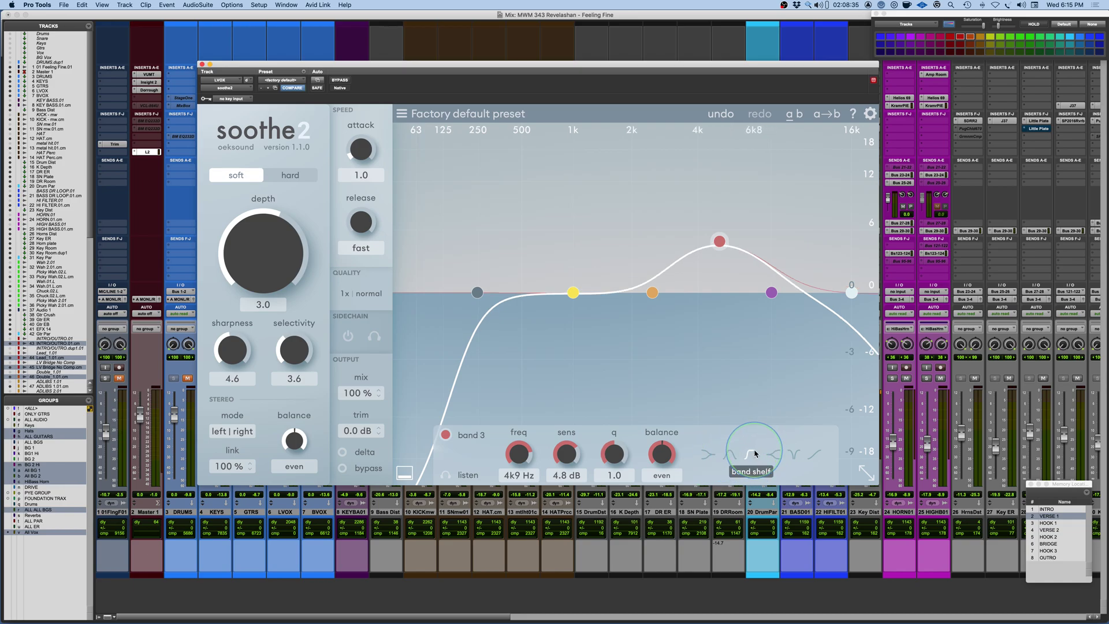
pyautogui.click(727, 459)
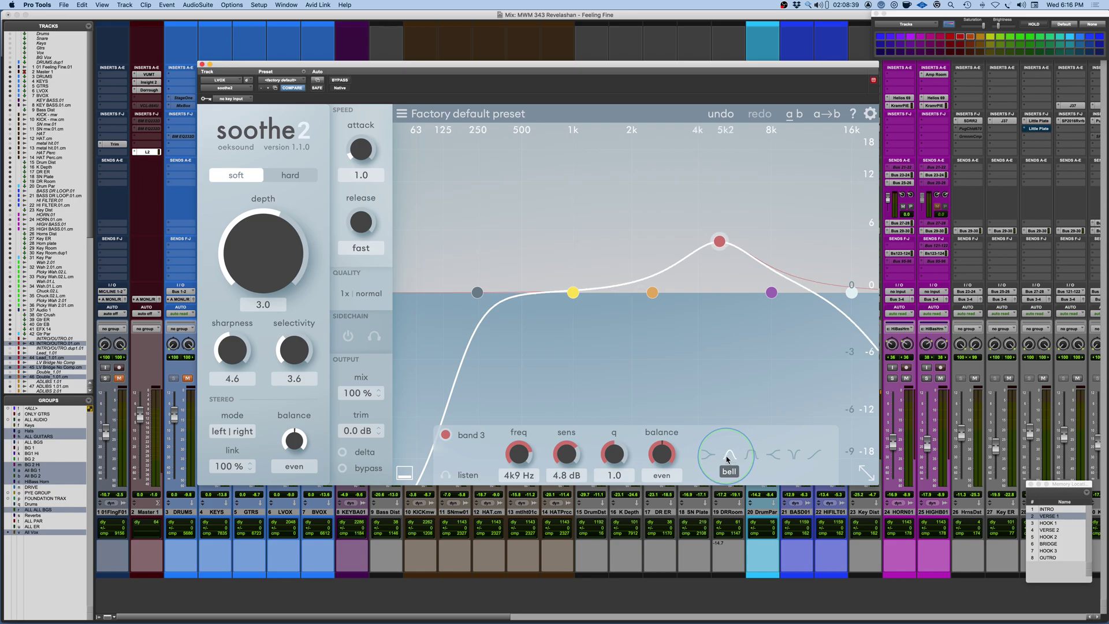
pyautogui.click(750, 456)
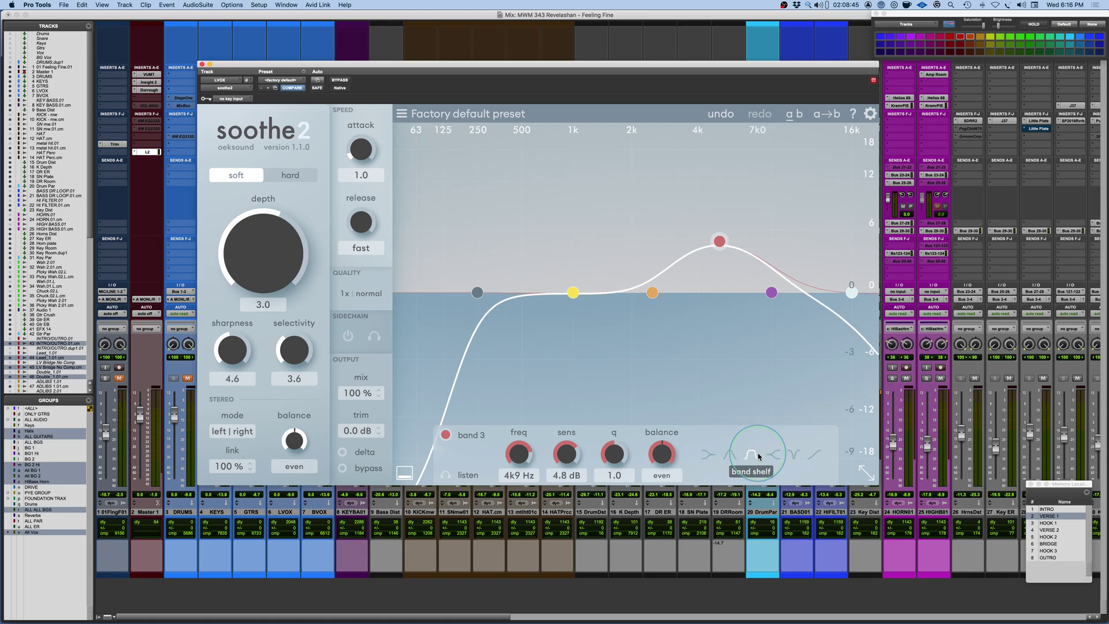
pyautogui.click(776, 457)
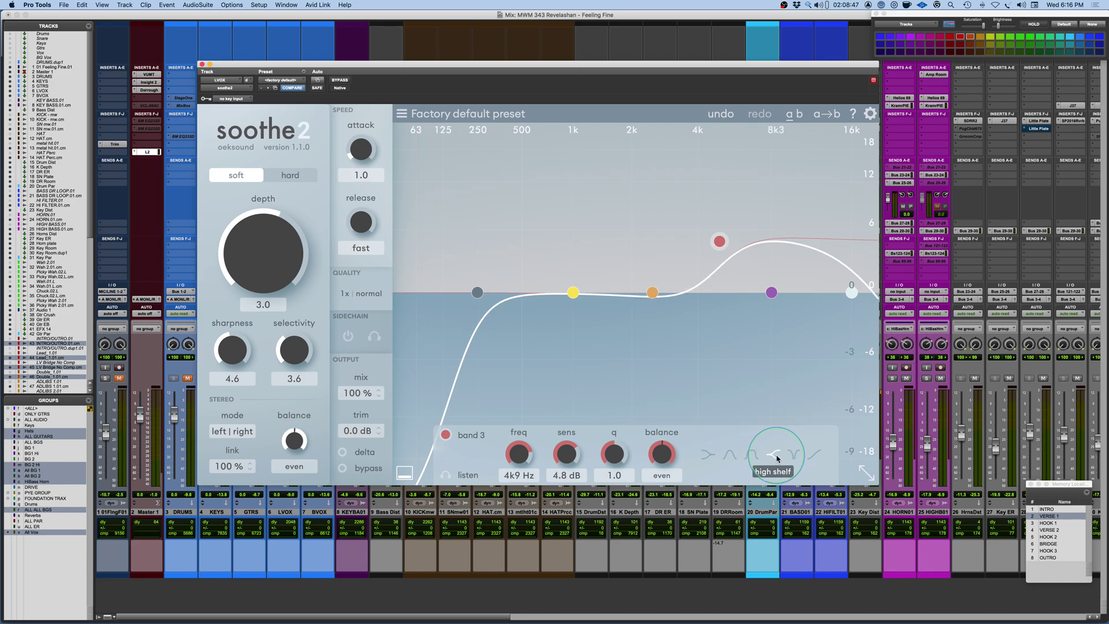
pyautogui.click(711, 455)
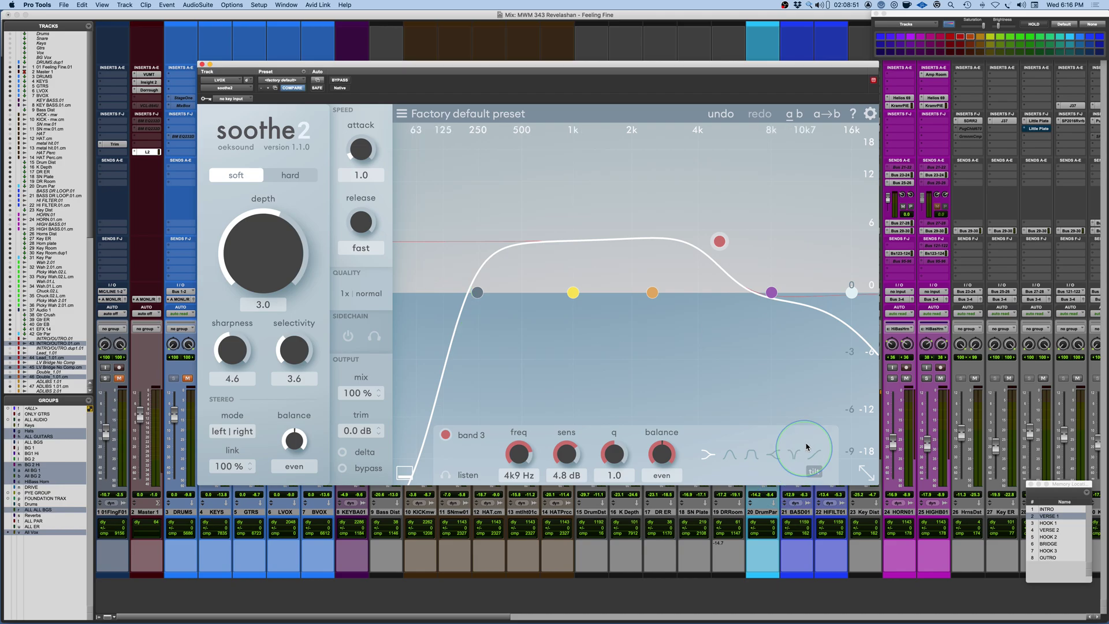
pyautogui.click(751, 455)
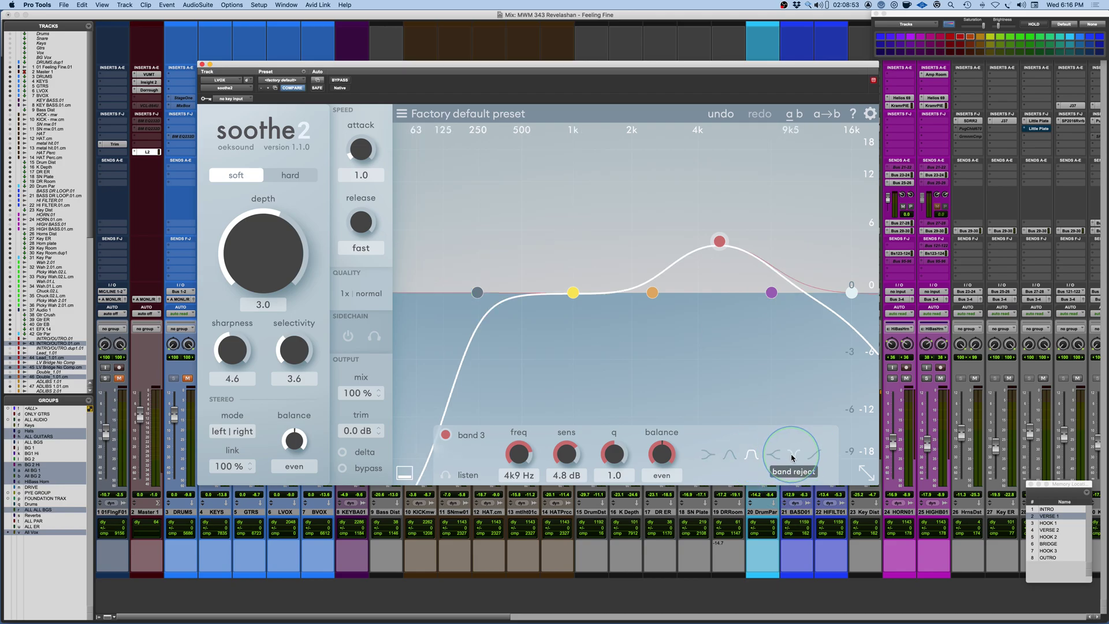
pyautogui.click(795, 456)
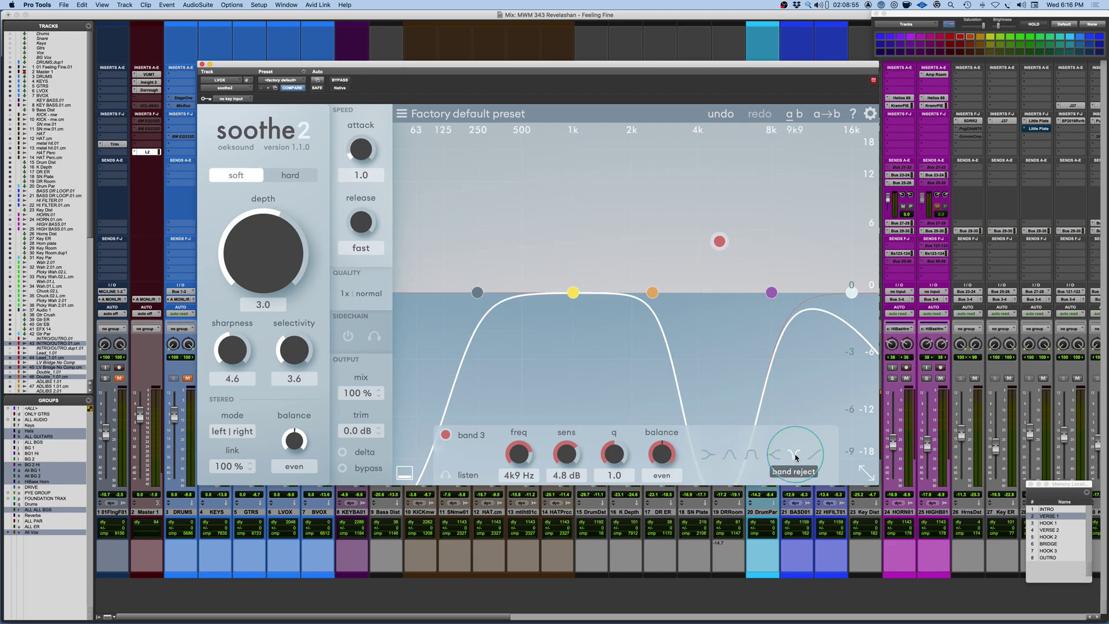
pyautogui.click(814, 455)
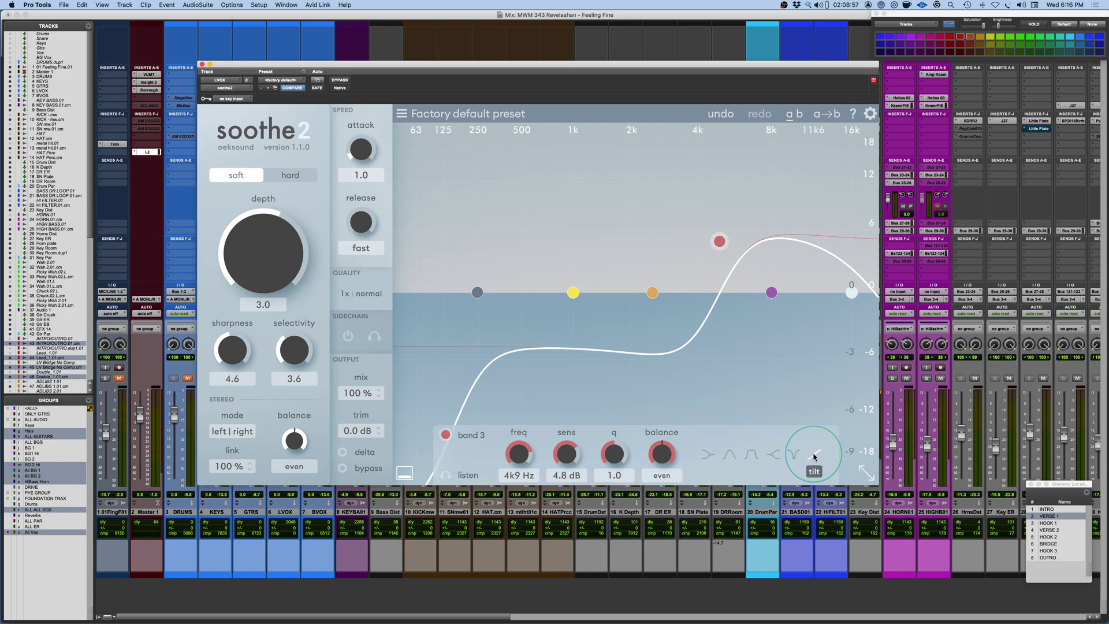
pyautogui.click(751, 454)
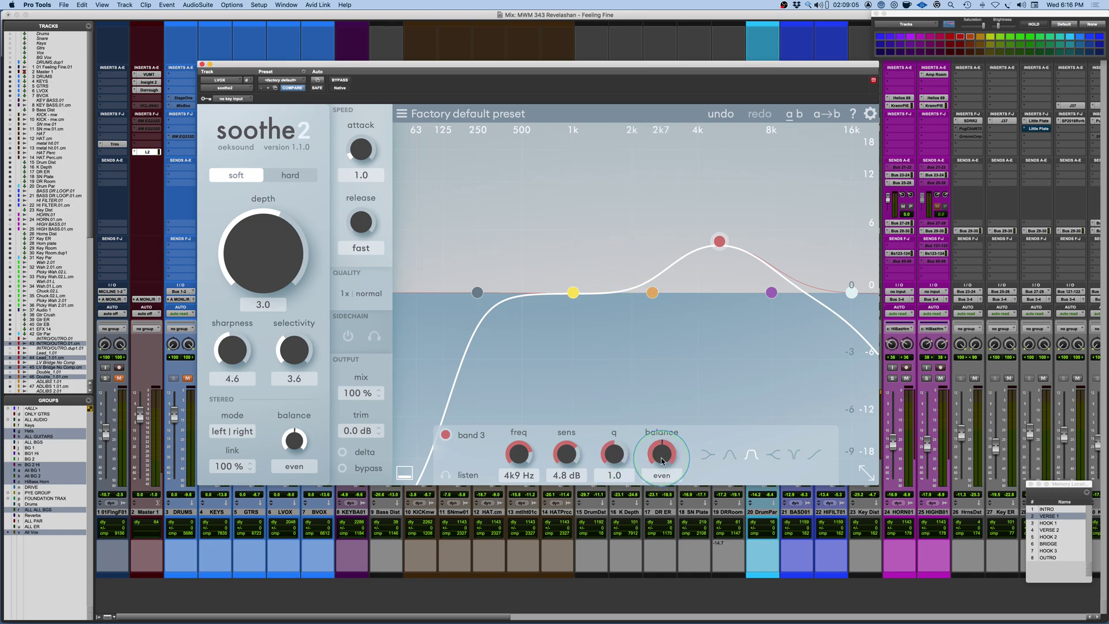
# Offset band 3's balance to 2% | 100% and reset it to even, and briefly try hard mode before returning to soft.
pyautogui.moveTo(663, 460)
pyautogui.mouseDown()
pyautogui.moveTo(673, 393)
pyautogui.moveTo(664, 506)
pyautogui.moveTo(661, 447)
pyautogui.moveTo(662, 463)
pyautogui.mouseUp()
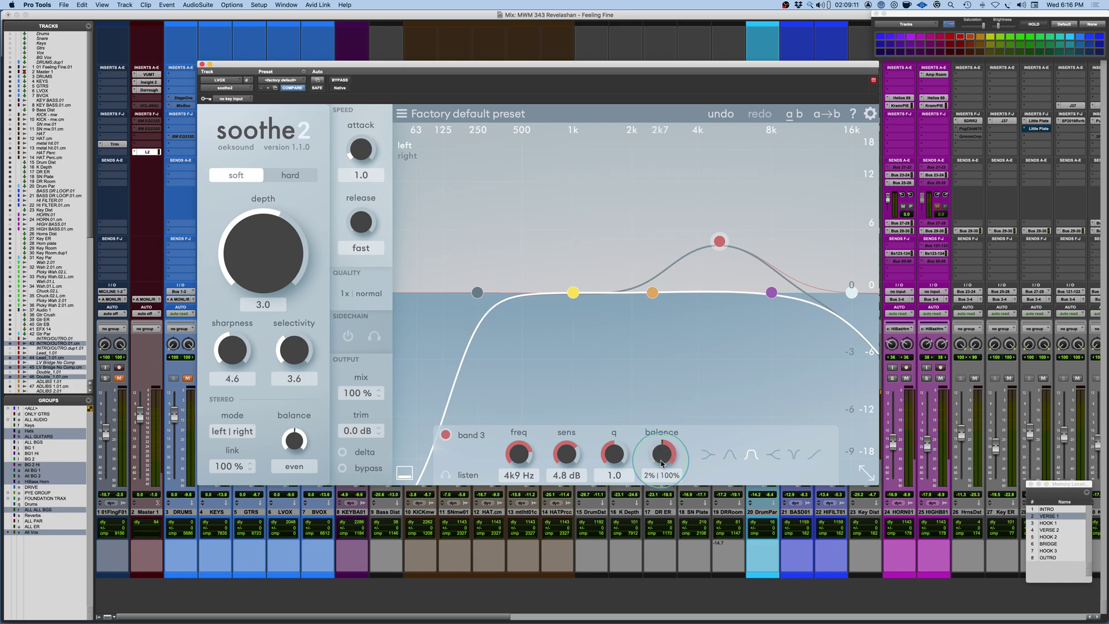
pyautogui.doubleClick(662, 463)
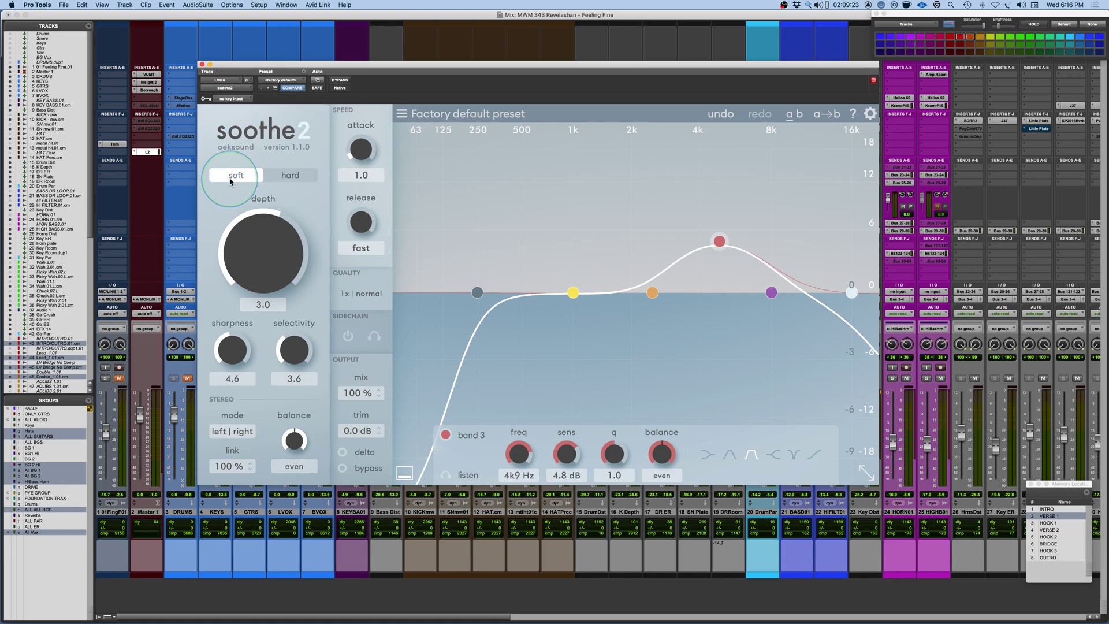
pyautogui.click(283, 176)
pyautogui.click(238, 180)
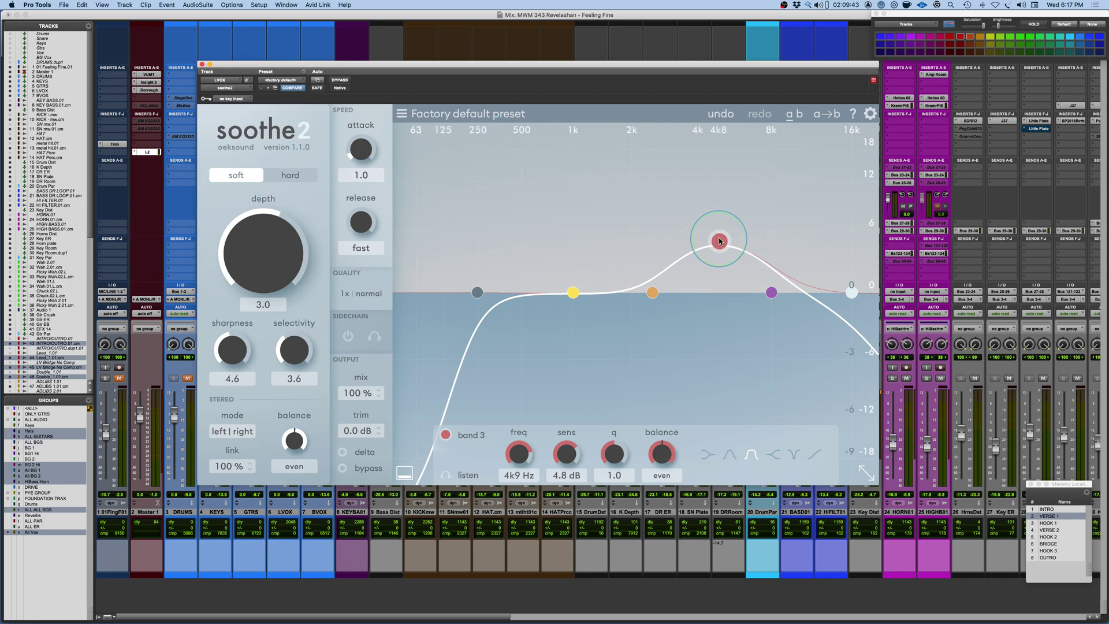
# Set band 3 to about 5.2 kHz and 4.9 dB, and sweep the depth up to 18.0 and back to 4.7.
pyautogui.moveTo(720, 241); pyautogui.dragTo(726, 241)
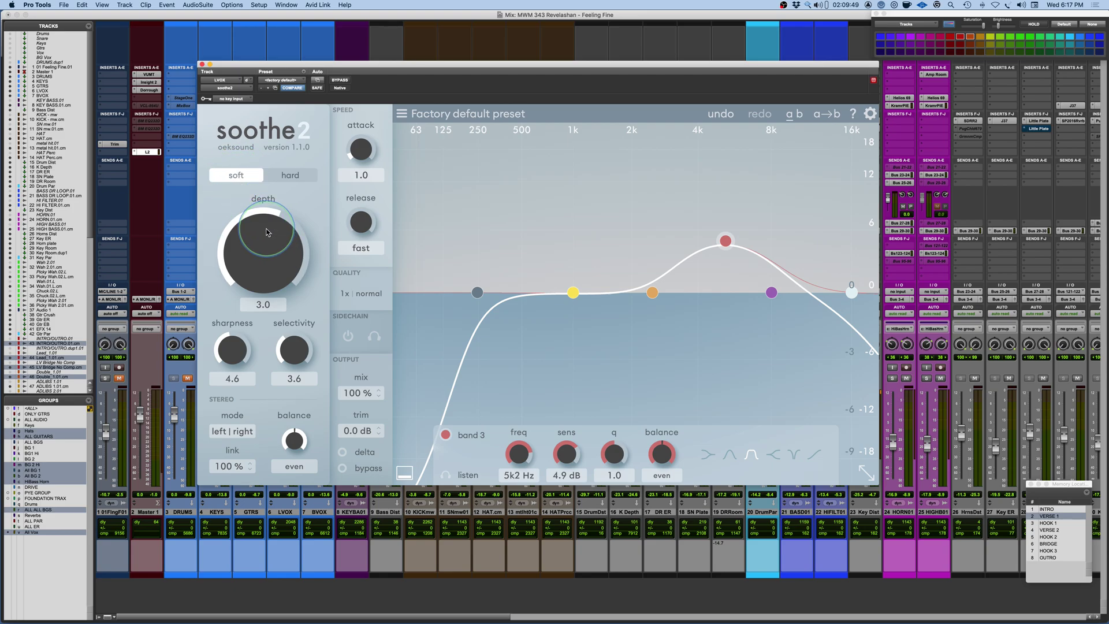
pyautogui.moveTo(266, 232); pyautogui.dragTo(260, 224)
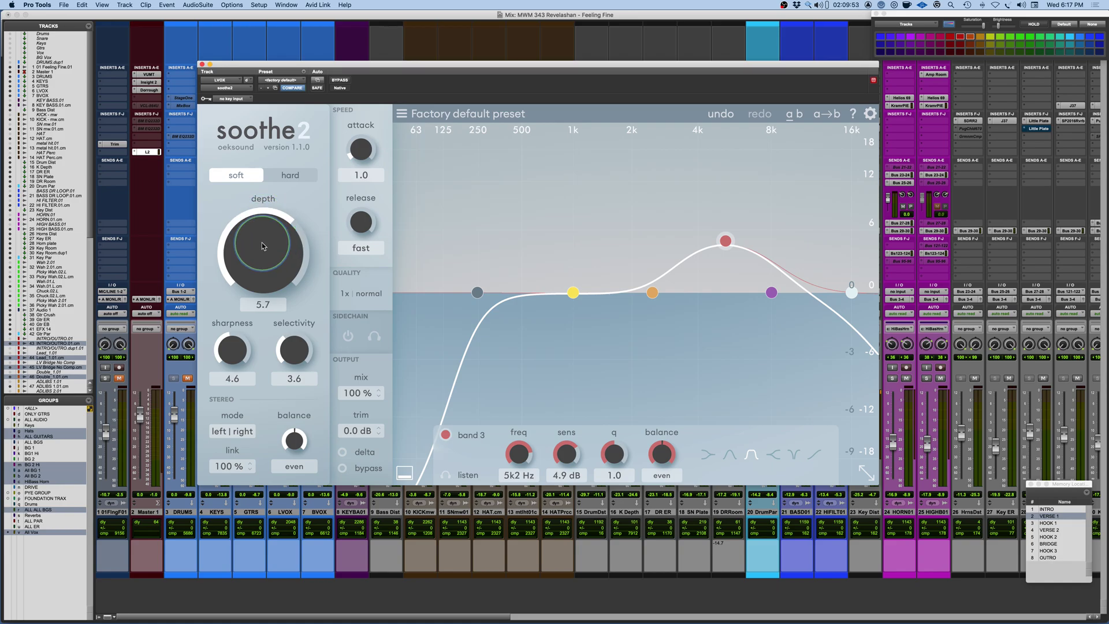
pyautogui.moveTo(263, 240); pyautogui.dragTo(263, 205)
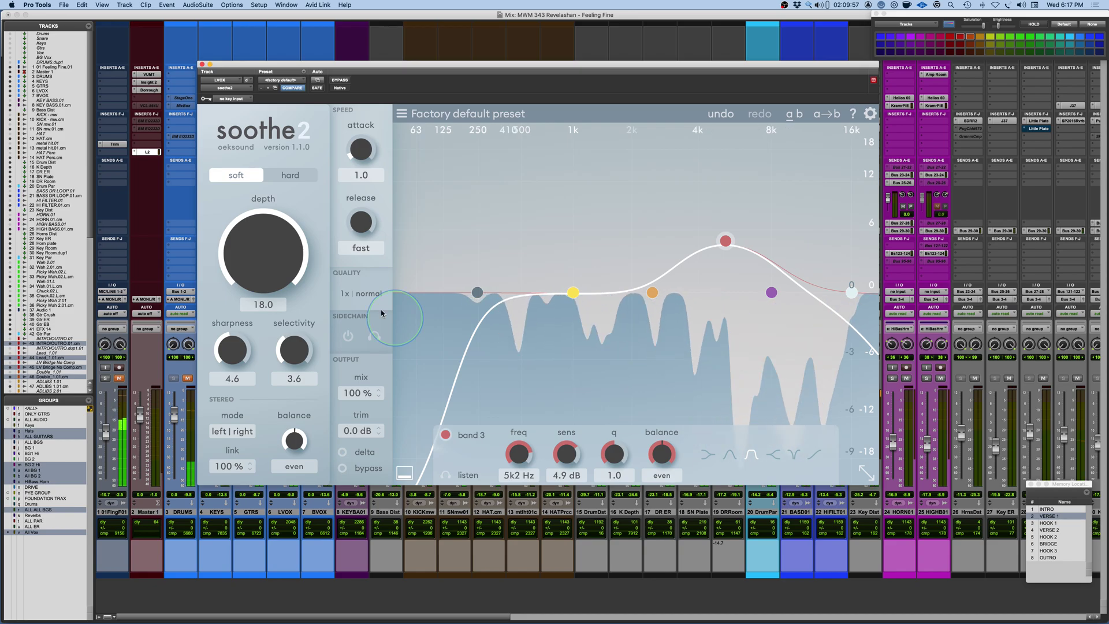
pyautogui.moveTo(250, 244); pyautogui.dragTo(278, 282)
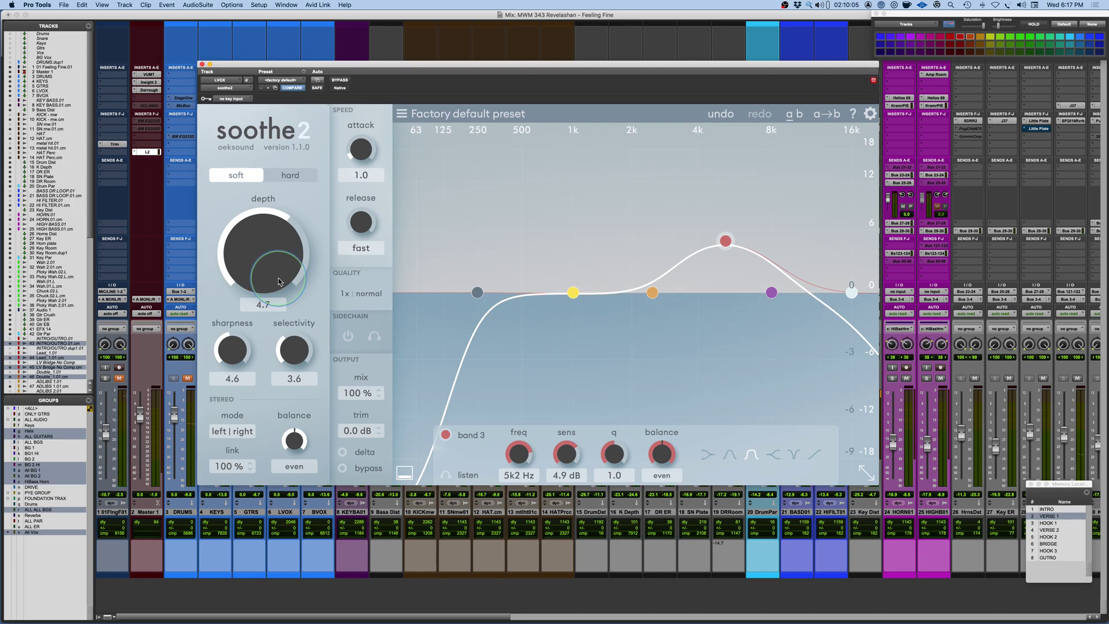
# Switch the processing to hard mode and audition it with a short session playback.
pyautogui.click(290, 176)
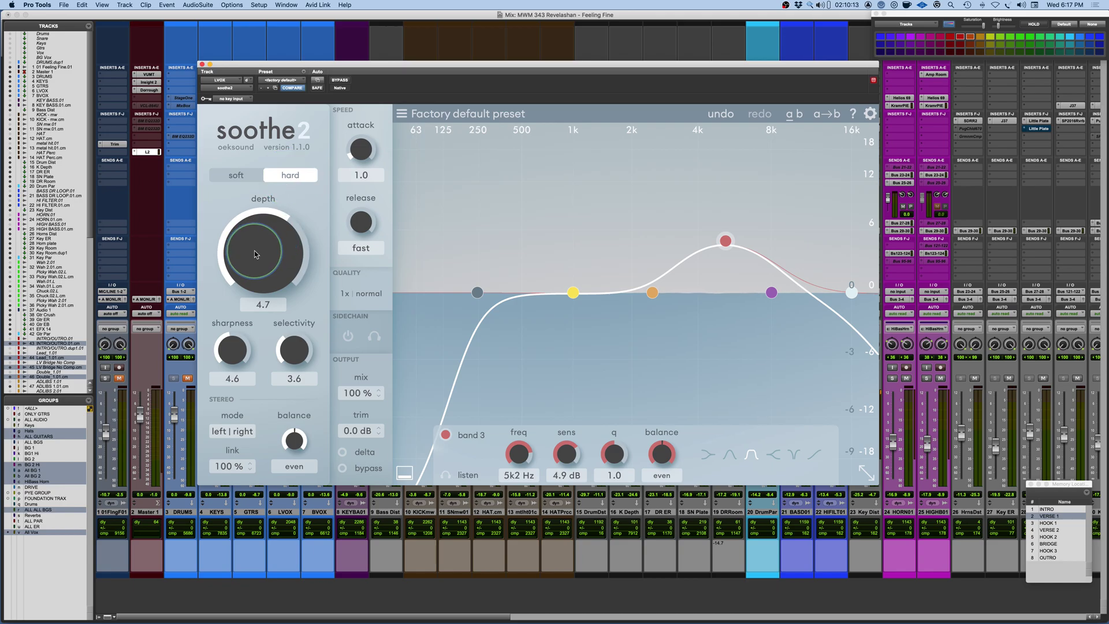
pyautogui.press('space')
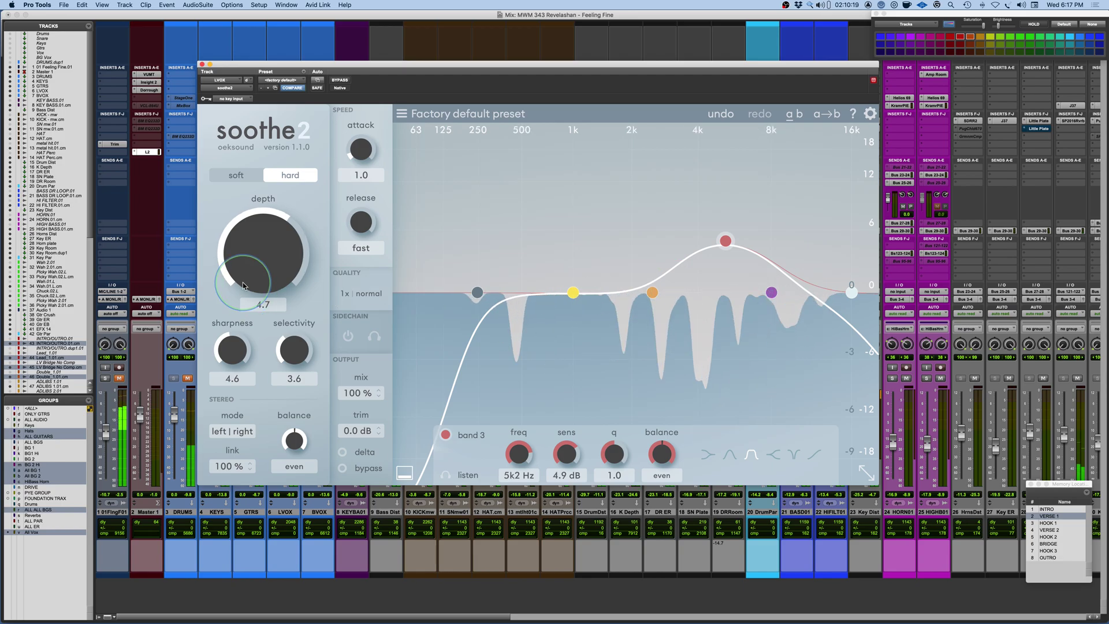
pyautogui.press('space')
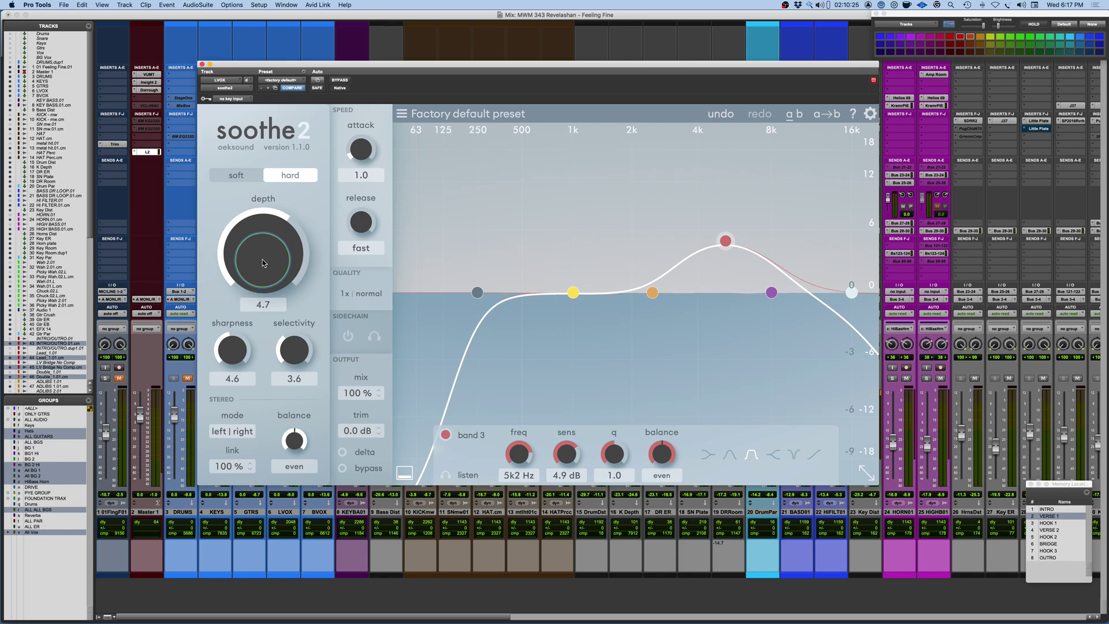
# Lower the depth to 3.9 and leave the processing in soft mode.
pyautogui.moveTo(261, 263); pyautogui.dragTo(262, 260)
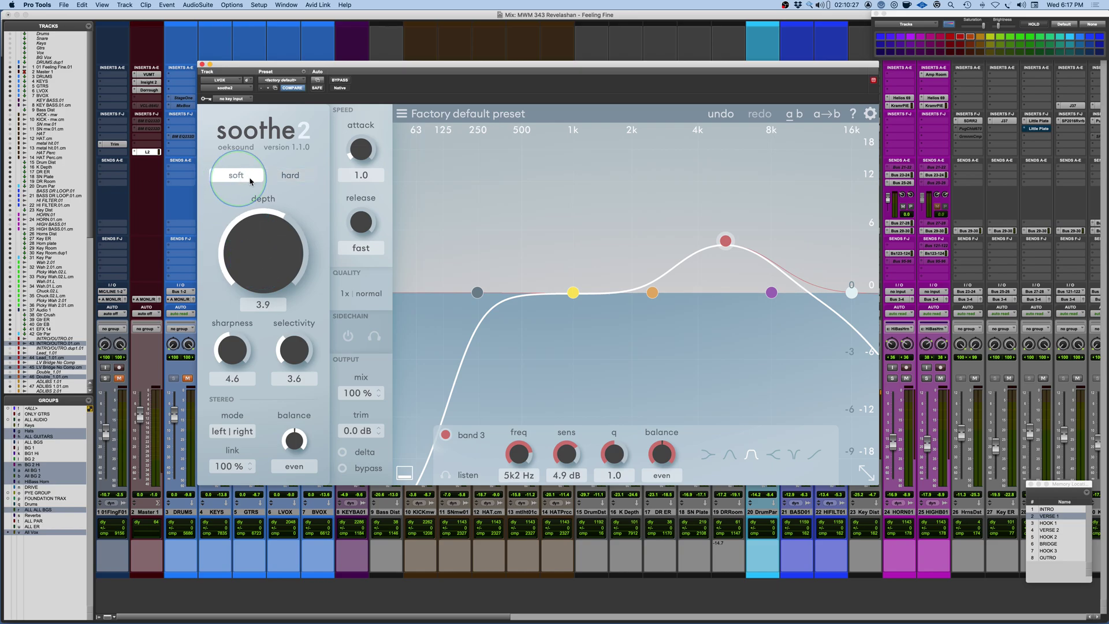
pyautogui.click(288, 178)
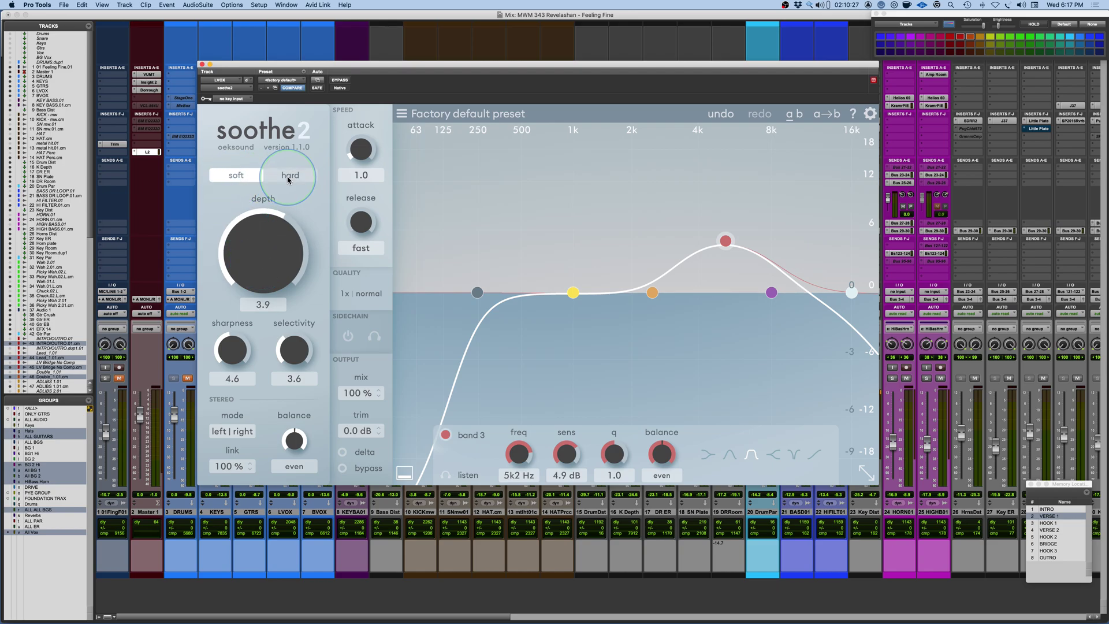
pyautogui.click(265, 350)
pyautogui.click(765, 343)
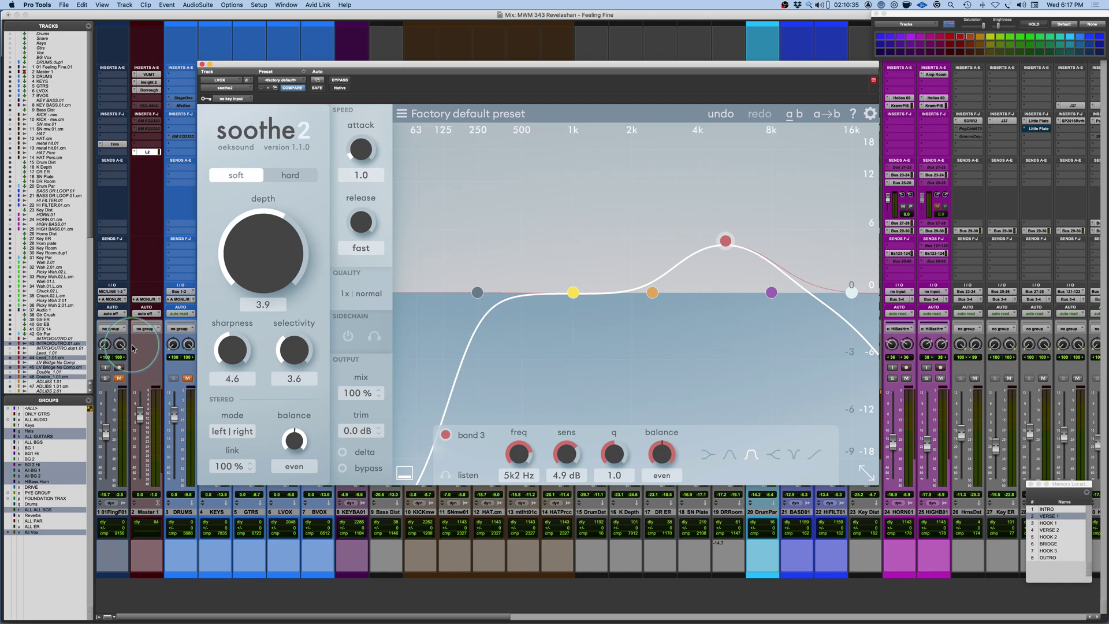
# Raise the sharpness to 10.0 and start playback to audition the narrow cuts.
pyautogui.click(237, 356)
pyautogui.moveTo(236, 356); pyautogui.dragTo(238, 270)
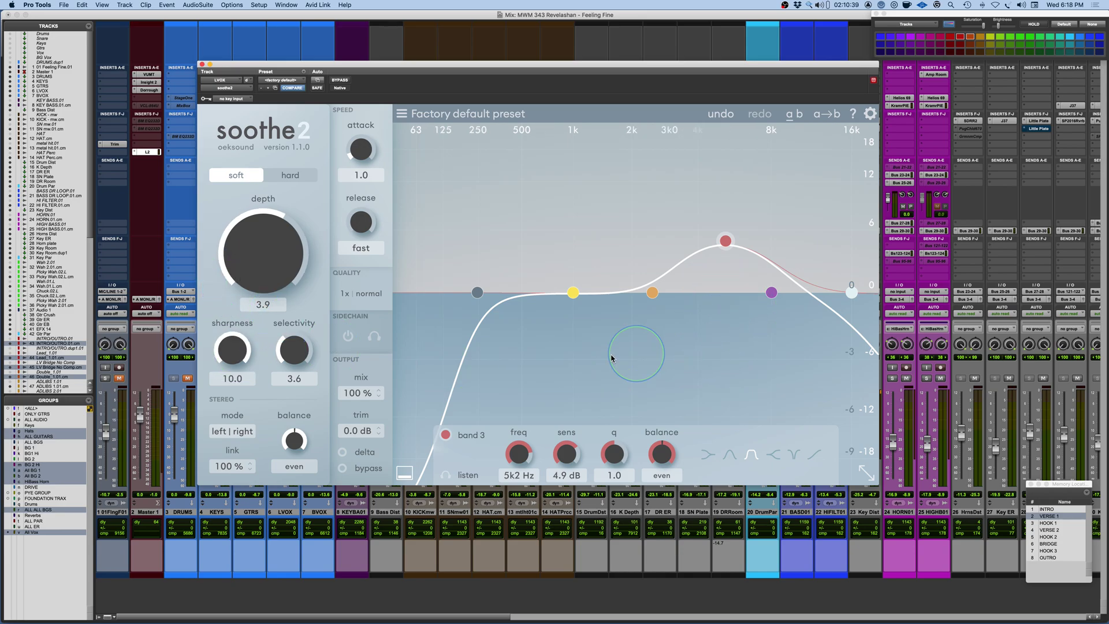
pyautogui.press('space')
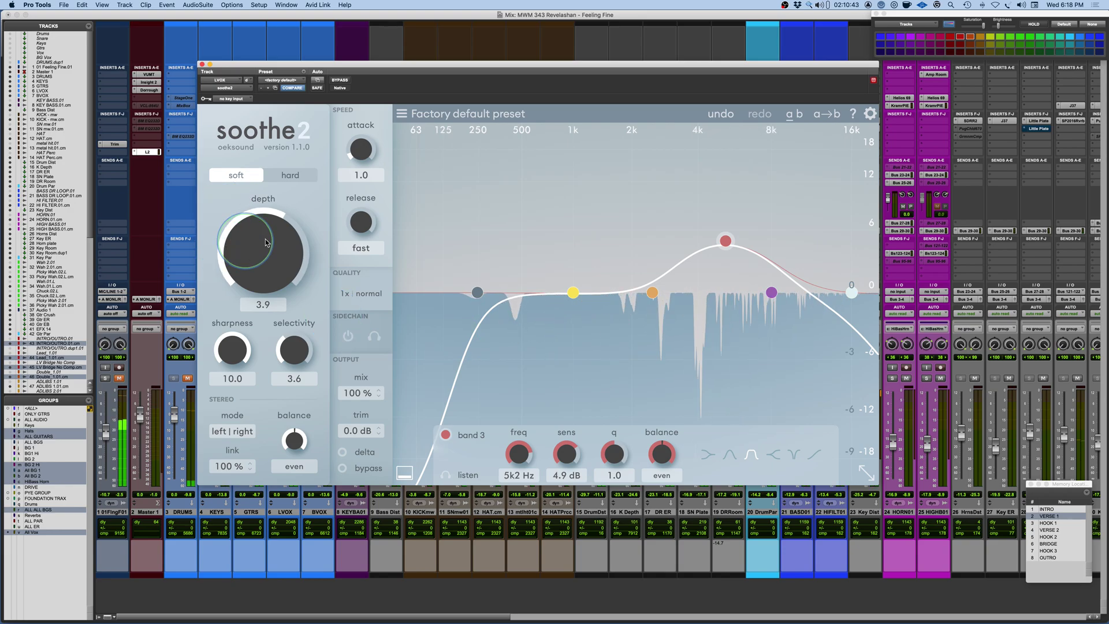
# During playback, set the depth to 4.4 and sweep the sharpness to 1.6 and up to 3.9, and stop playback.
pyautogui.moveTo(248, 234)
pyautogui.mouseDown()
pyautogui.moveTo(270, 223)
pyautogui.moveTo(264, 244)
pyautogui.mouseUp()
pyautogui.moveTo(232, 350); pyautogui.dragTo(242, 439)
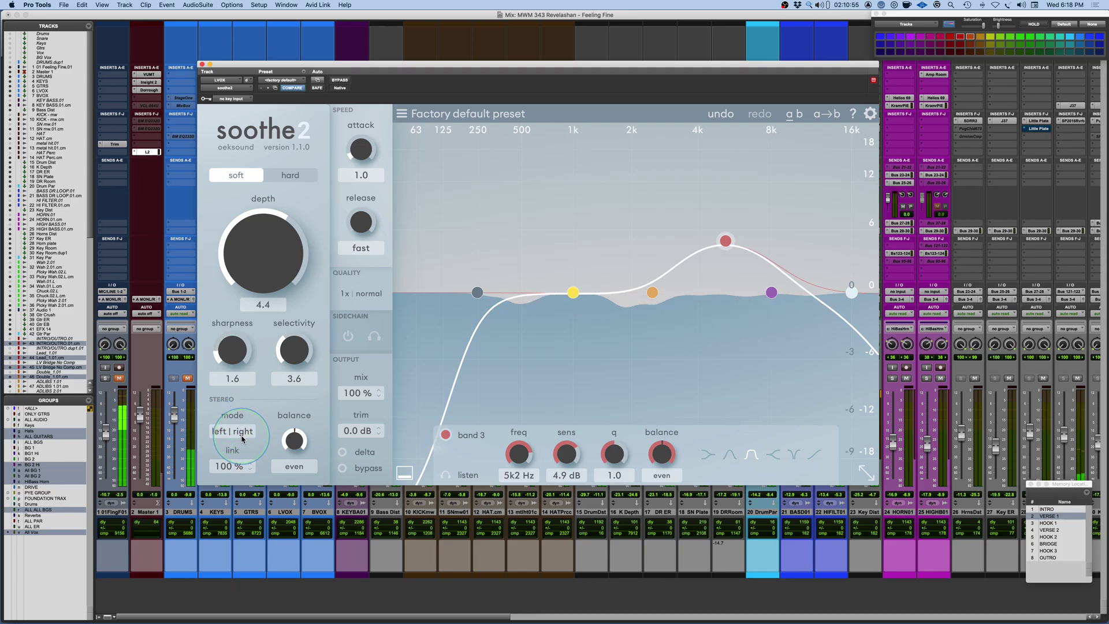
pyautogui.moveTo(242, 439); pyautogui.dragTo(234, 415)
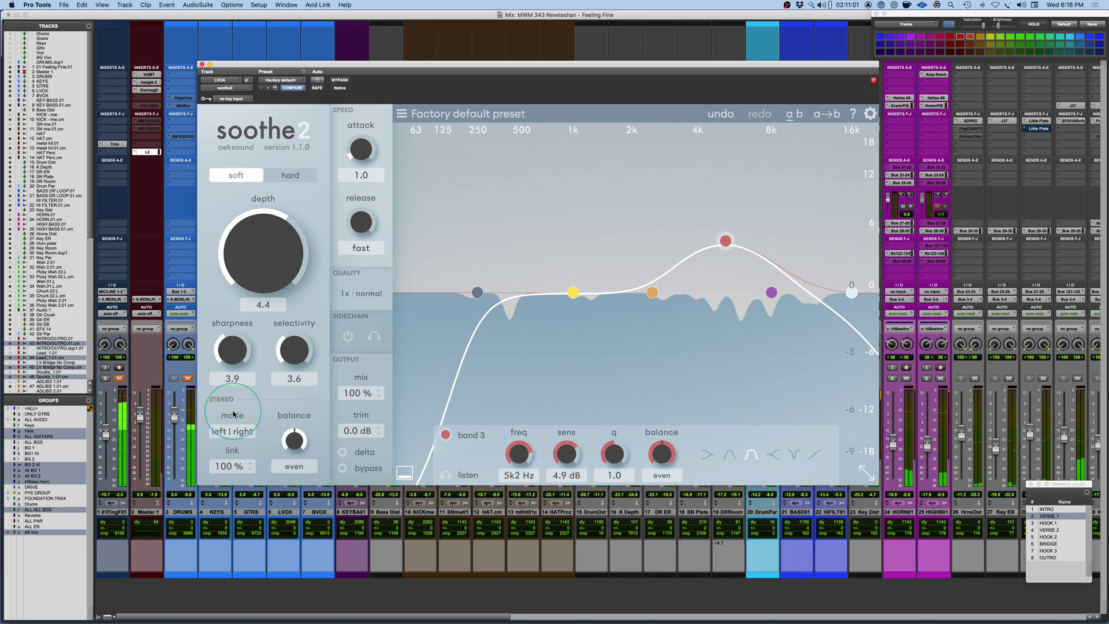
pyautogui.press('space')
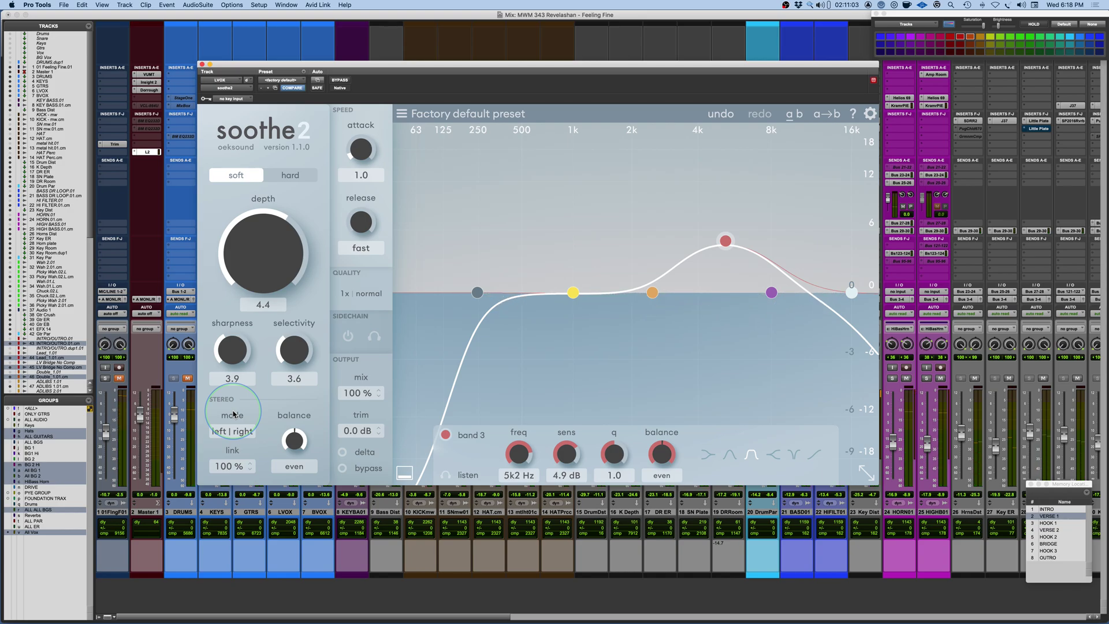
# Sweep the sharpness up to 10.0 and back down to 3.1 with playback stopped.
pyautogui.moveTo(233, 415); pyautogui.dragTo(226, 283)
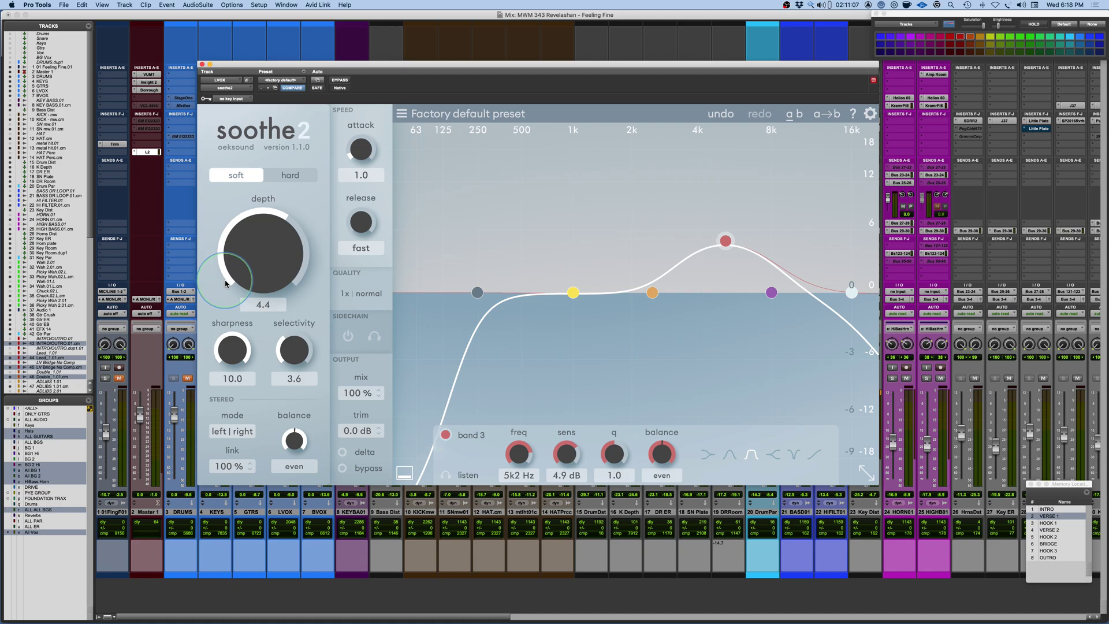
pyautogui.moveTo(225, 284); pyautogui.dragTo(231, 356)
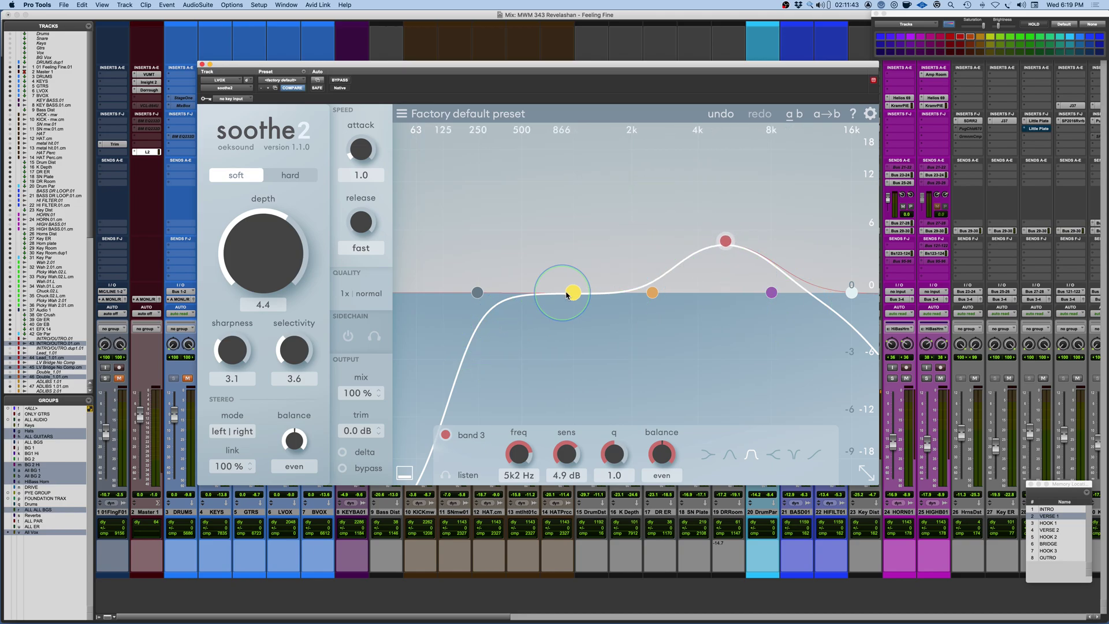
# Move band 3 to about 718 Hz at 6.0 dB and bring the high cut down to about 2 kHz.
pyautogui.moveTo(726, 240); pyautogui.dragTo(551, 232)
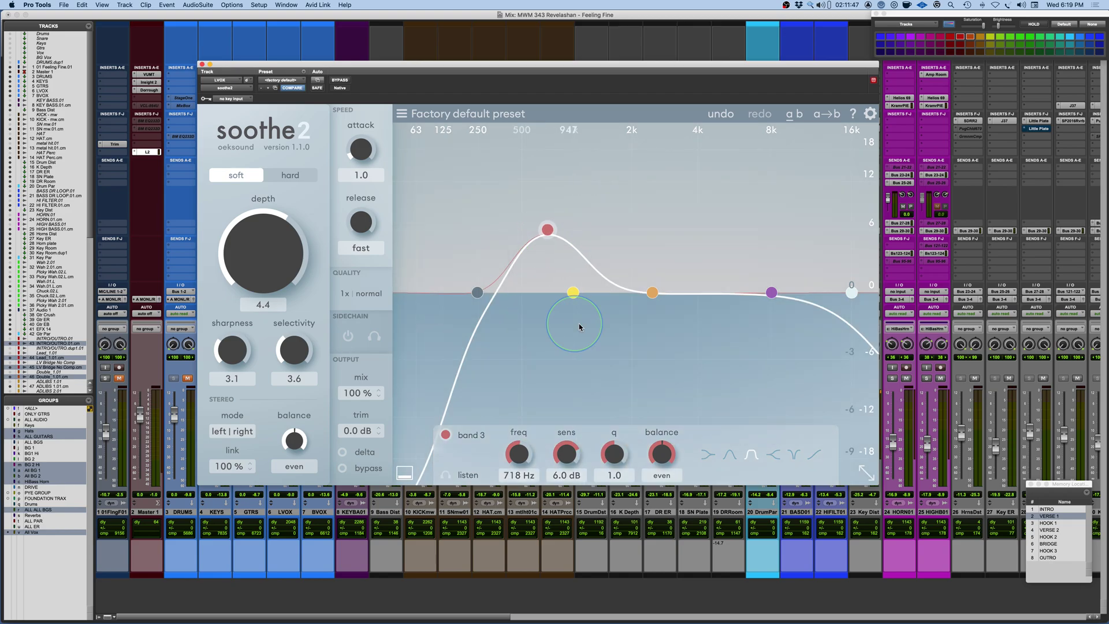
pyautogui.moveTo(856, 295); pyautogui.dragTo(634, 292)
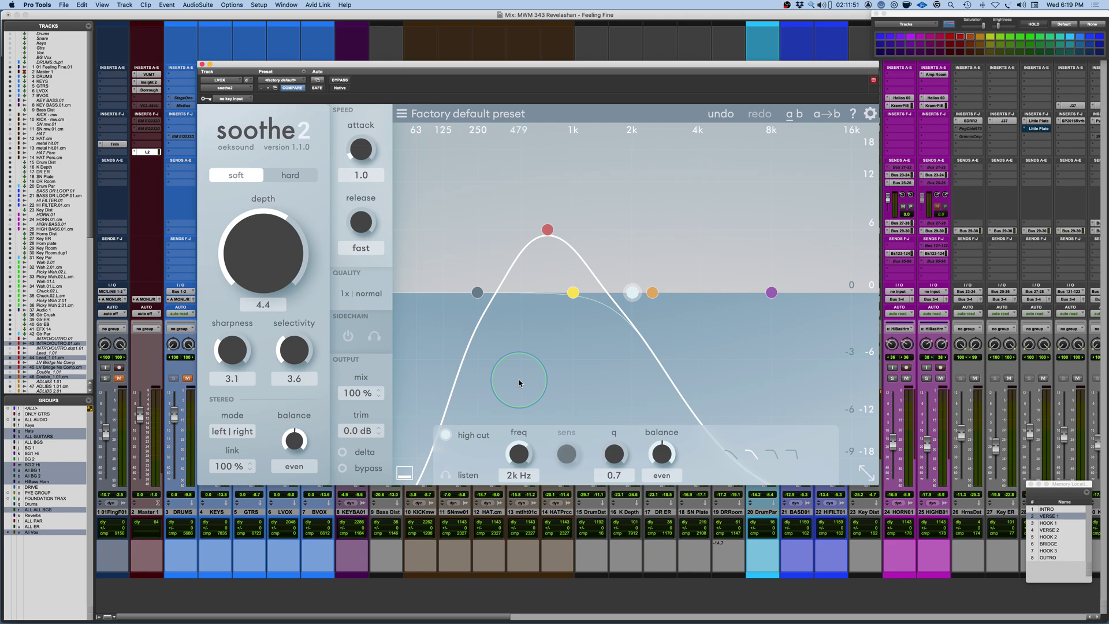
# In hard mode, sweep the selectivity between about 8.3 and 3.4, and return the processing to soft mode.
pyautogui.click(290, 178)
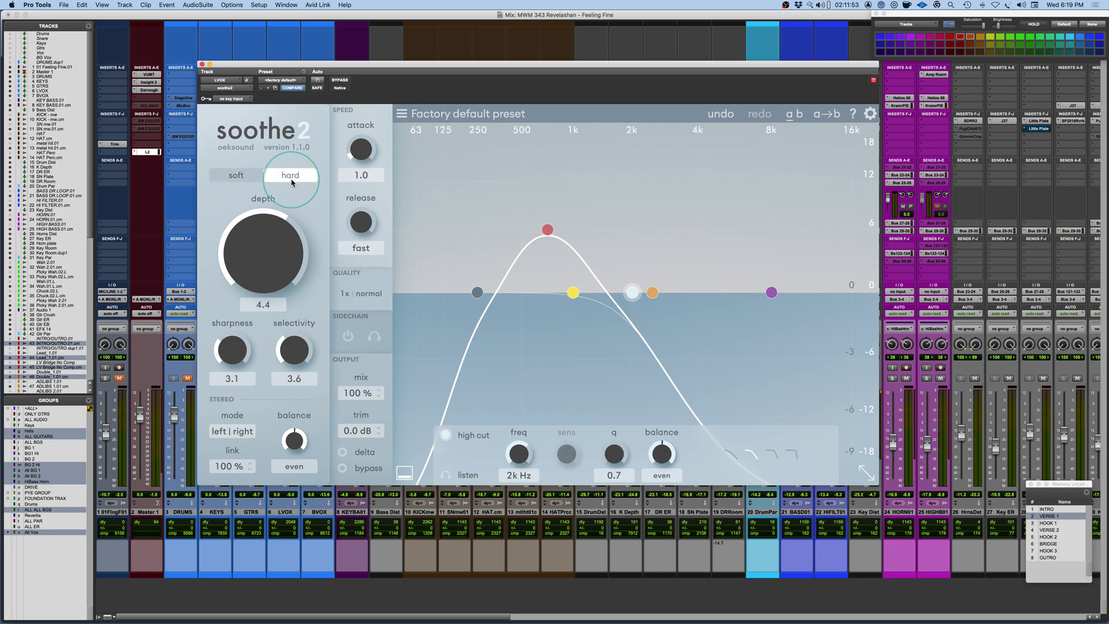
pyautogui.moveTo(289, 353); pyautogui.dragTo(285, 307)
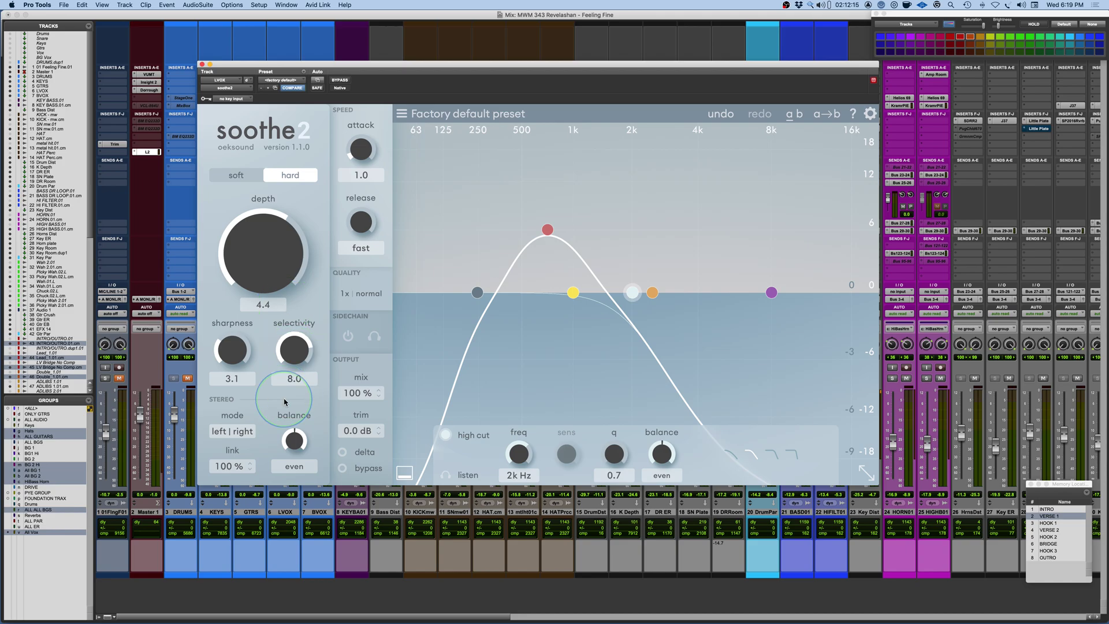
pyautogui.moveTo(294, 350); pyautogui.dragTo(296, 402)
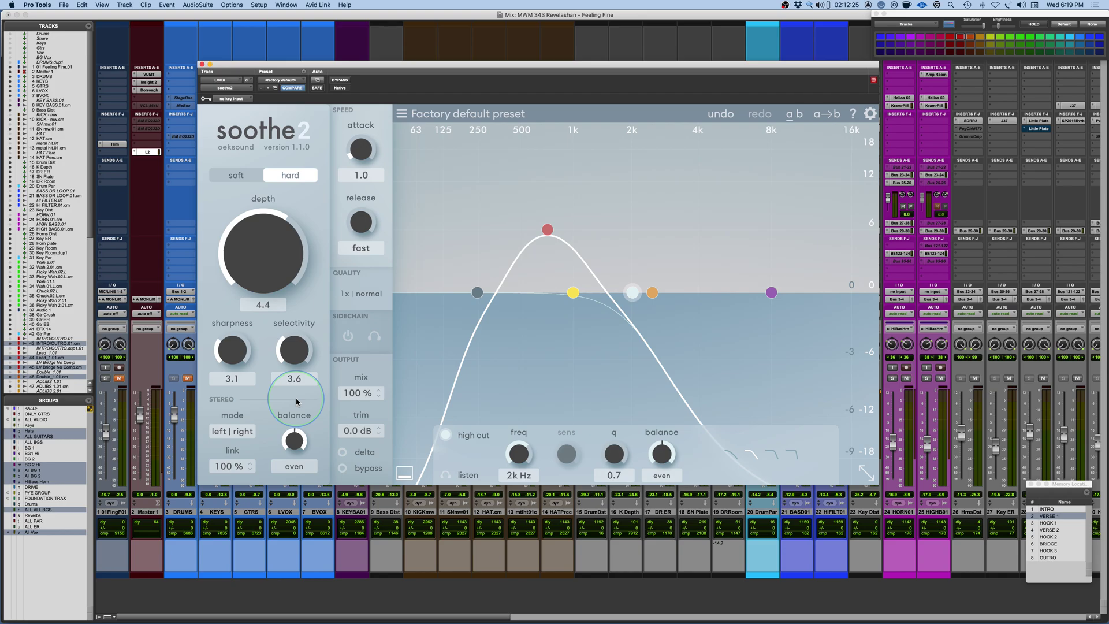
pyautogui.moveTo(294, 346); pyautogui.dragTo(300, 301)
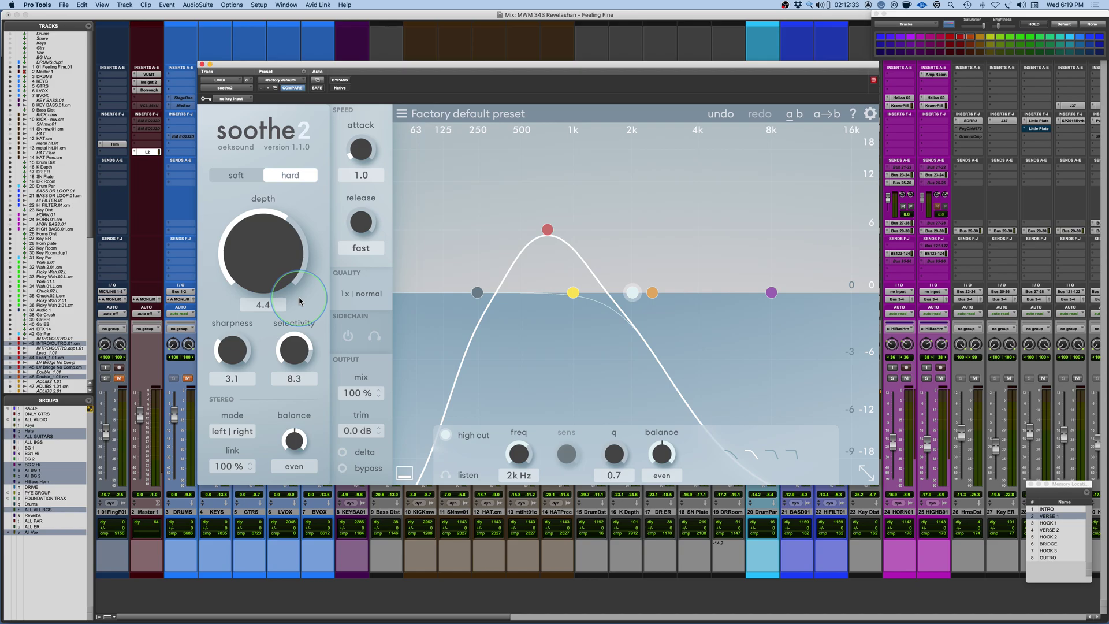
pyautogui.scroll(-4, 296, 359)
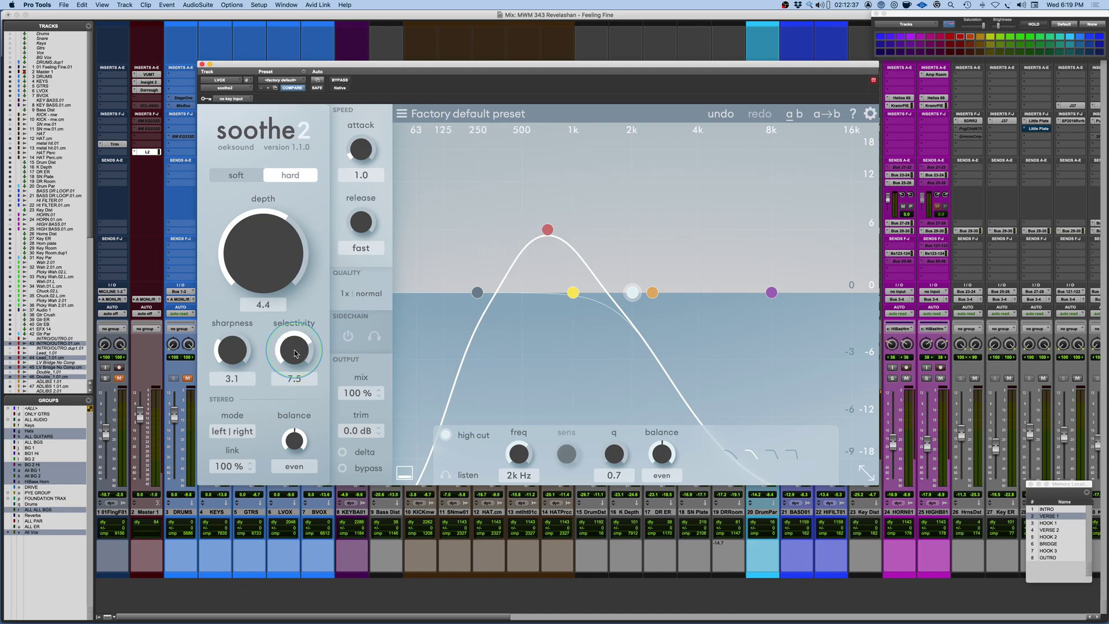
pyautogui.moveTo(295, 352); pyautogui.dragTo(295, 395)
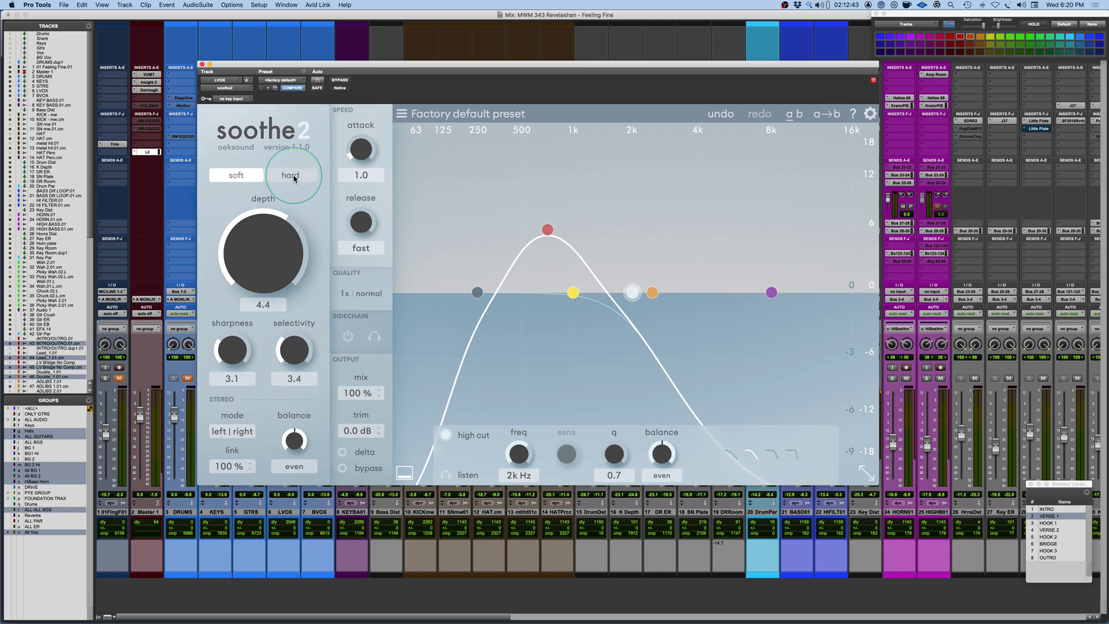
pyautogui.click(238, 176)
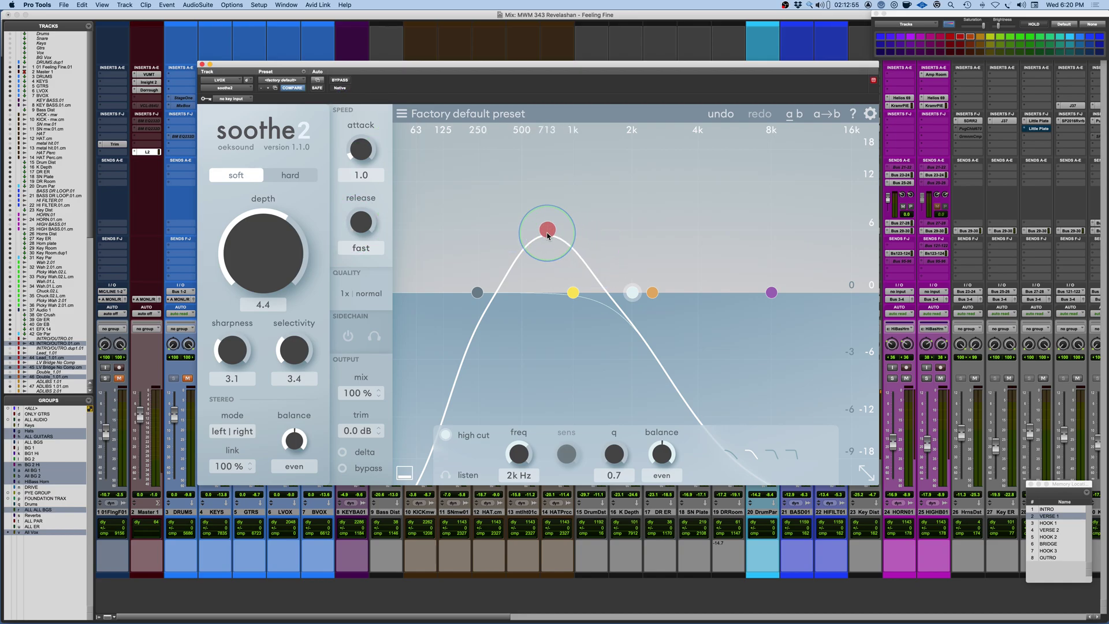
# Move band 3 to about 4.4 kHz and 6.6 dB, and undo the recent band, high cut, mode, selectivity and sharpness changes.
pyautogui.moveTo(548, 231); pyautogui.dragTo(711, 225)
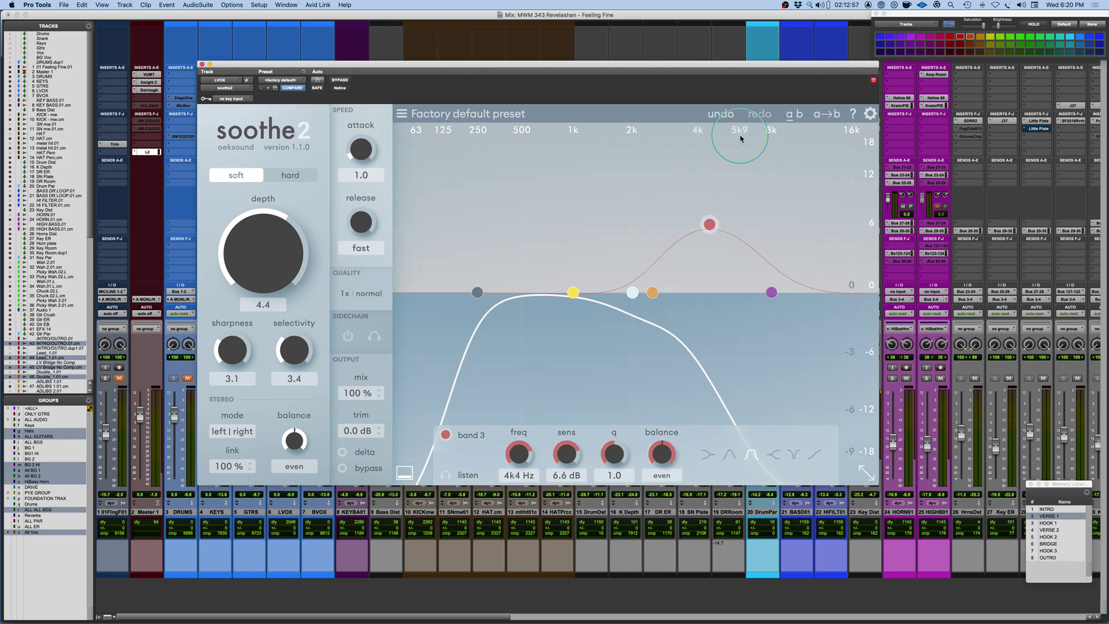
pyautogui.click(726, 114)
pyautogui.click(726, 114)
pyautogui.click(727, 115)
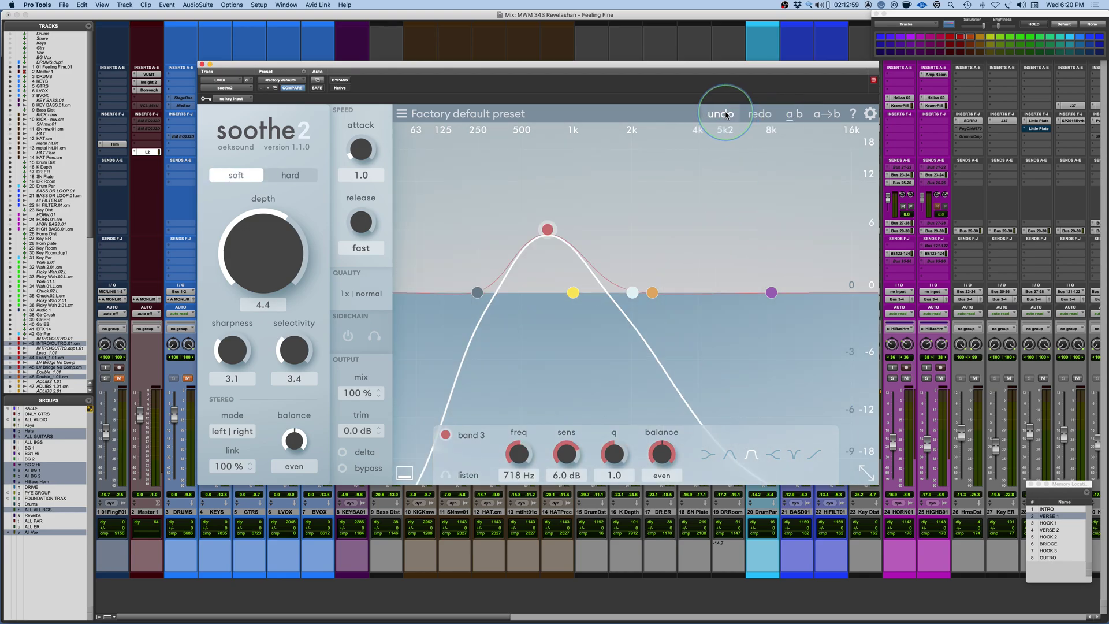
pyautogui.click(726, 114)
pyautogui.click(718, 118)
pyautogui.click(717, 118)
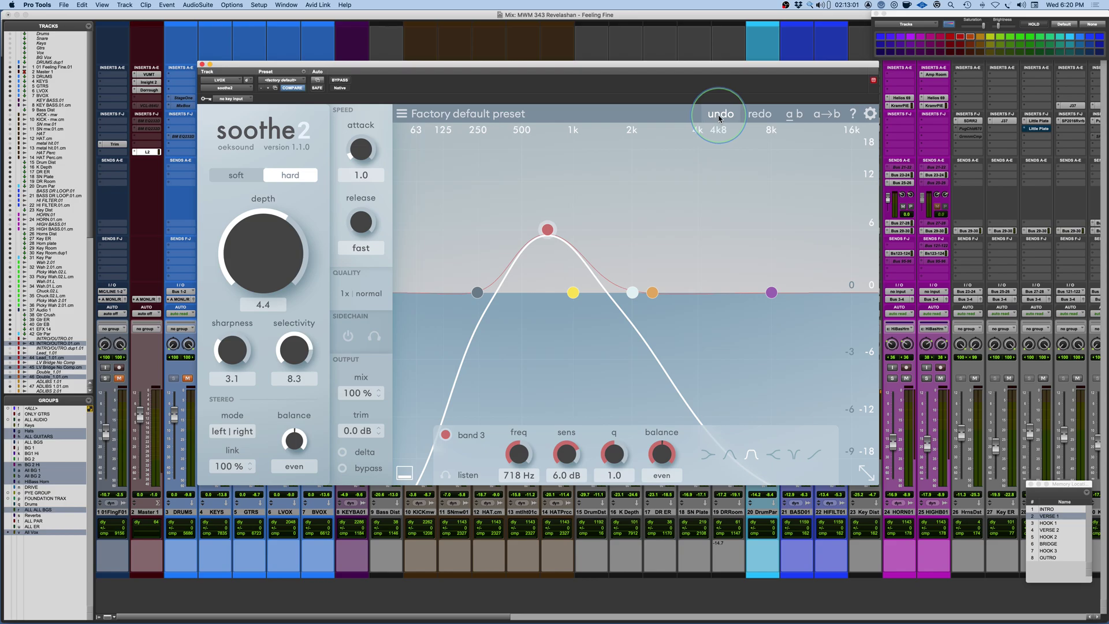
pyautogui.click(719, 116)
pyautogui.click(723, 117)
pyautogui.click(723, 117)
pyautogui.click(724, 118)
pyautogui.click(724, 118)
pyautogui.click(723, 118)
pyautogui.click(724, 118)
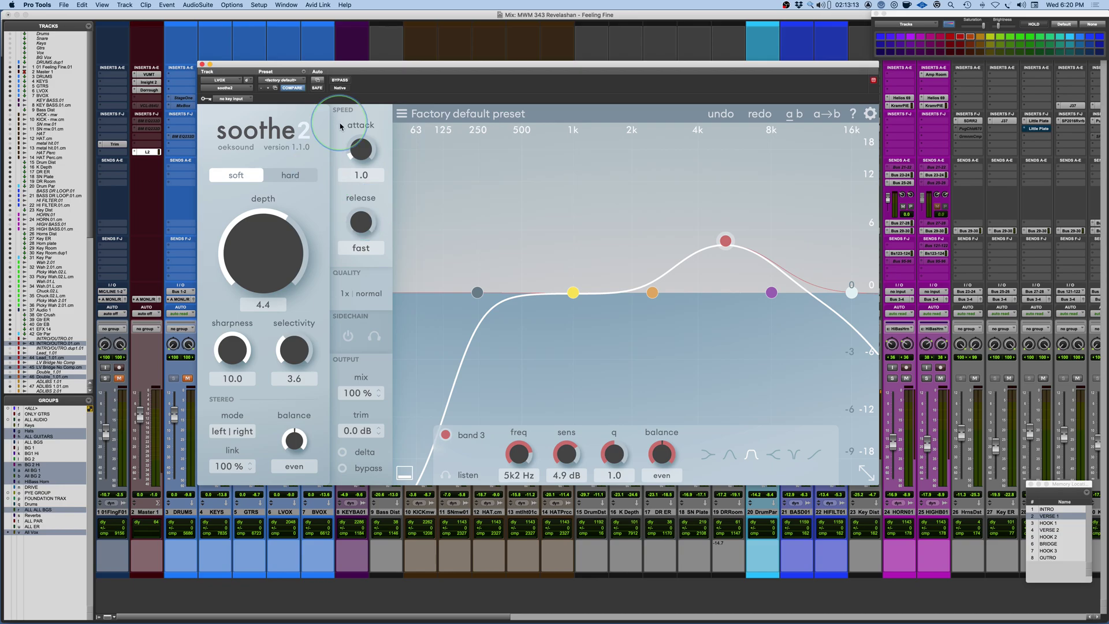
# Turn the attack to its fastest setting and raise it to 2.4.
pyautogui.moveTo(363, 146); pyautogui.dragTo(367, 186)
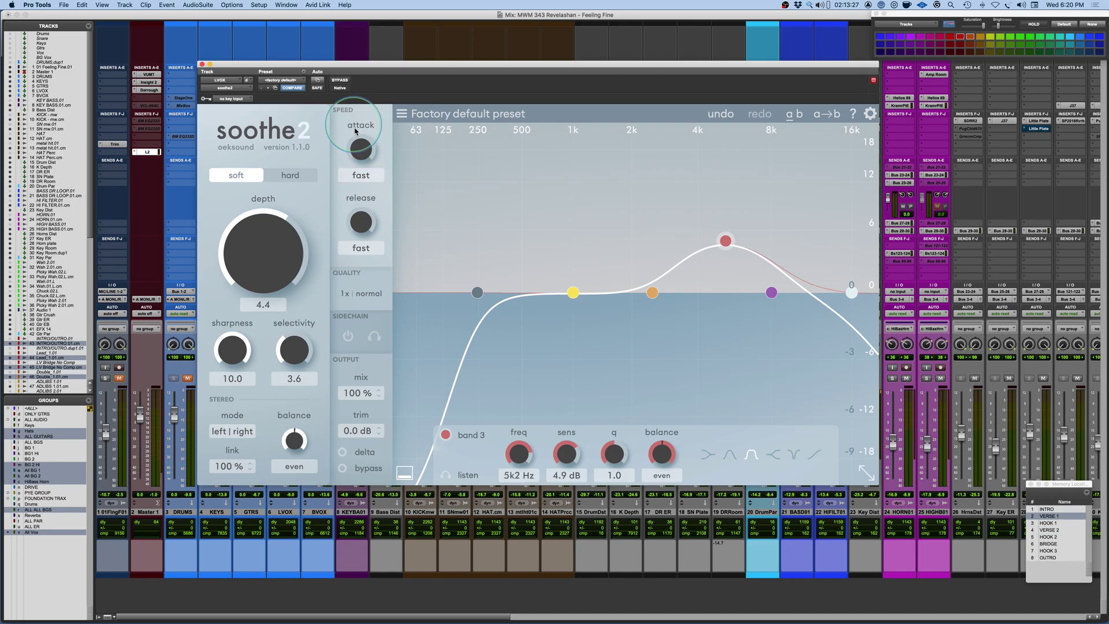
pyautogui.scroll(3, 356, 141)
pyautogui.scroll(4, 354, 141)
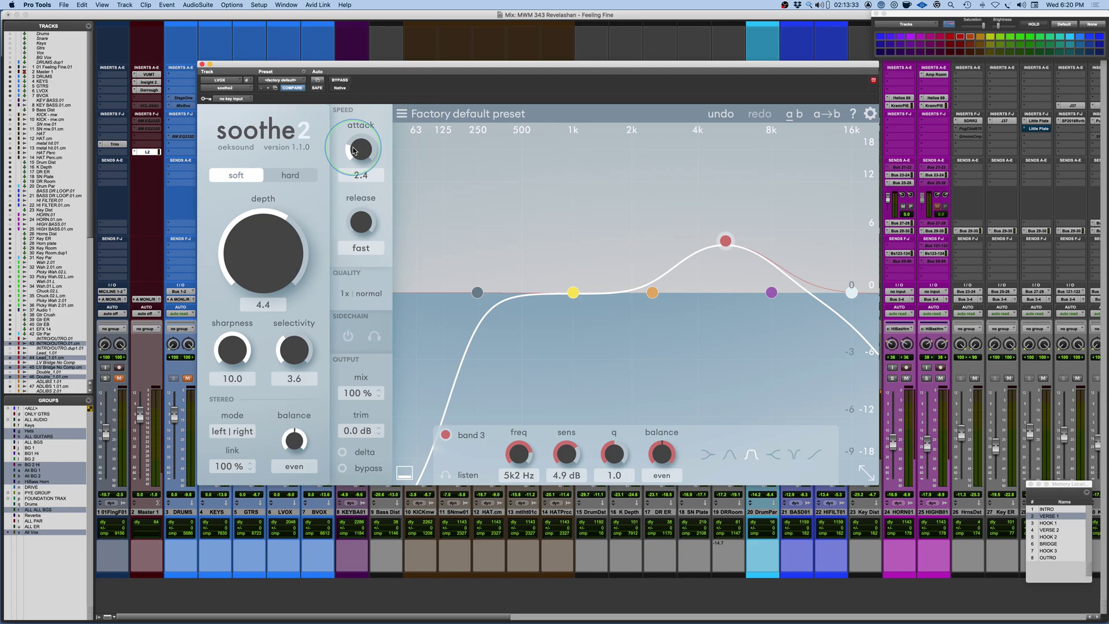
# Raise the attack to 5.1 and the release to 8.6.
pyautogui.moveTo(355, 151); pyautogui.dragTo(378, 164)
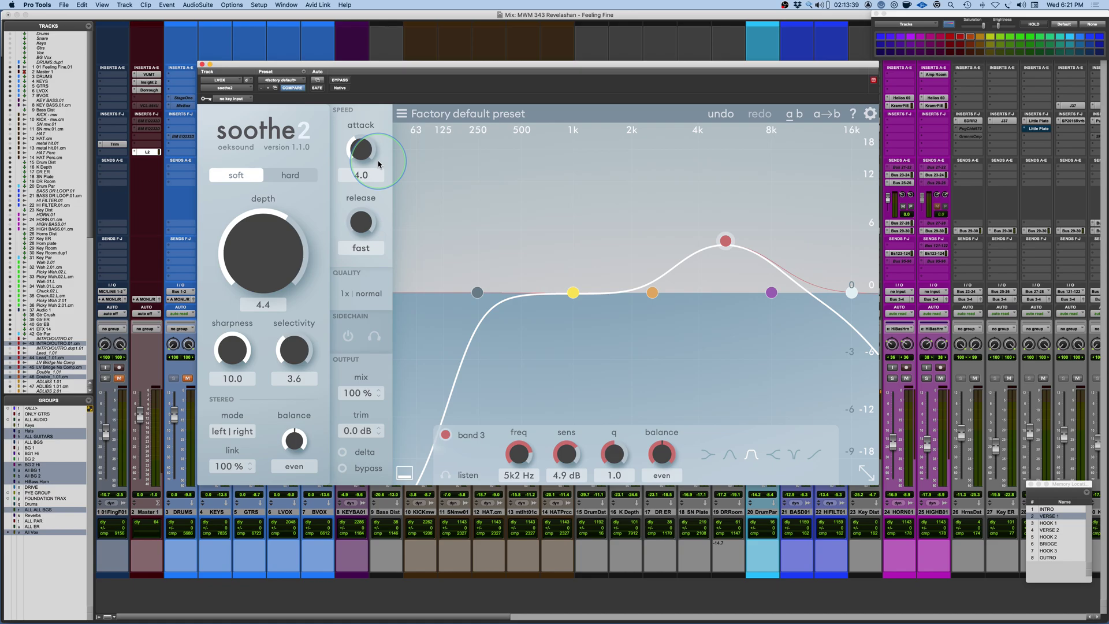
pyautogui.moveTo(379, 164); pyautogui.dragTo(364, 141)
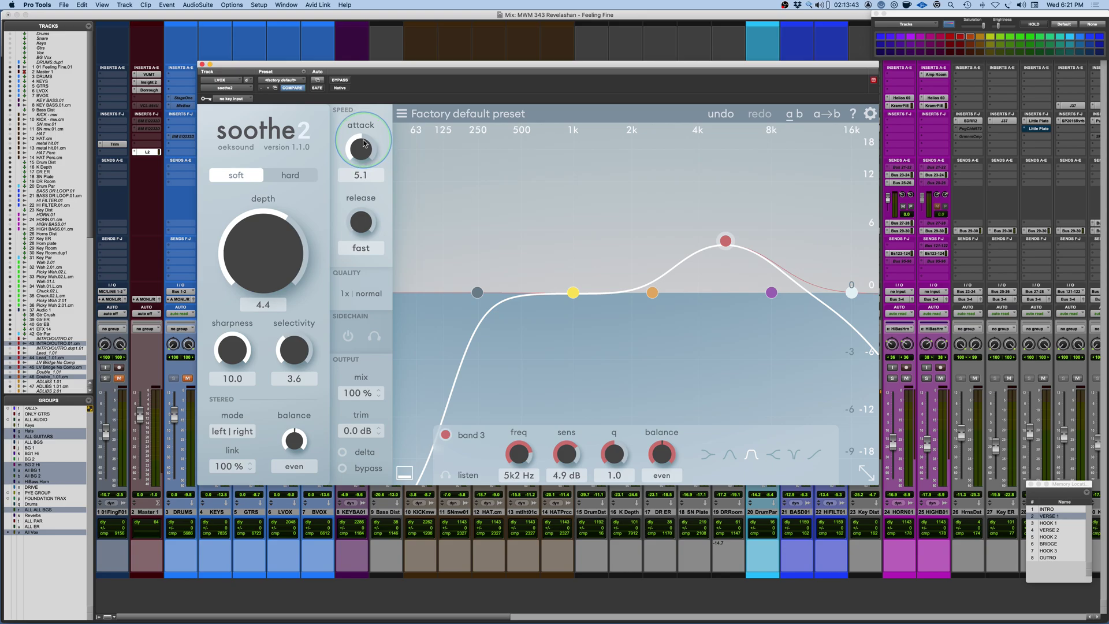
pyautogui.moveTo(363, 223); pyautogui.dragTo(375, 118)
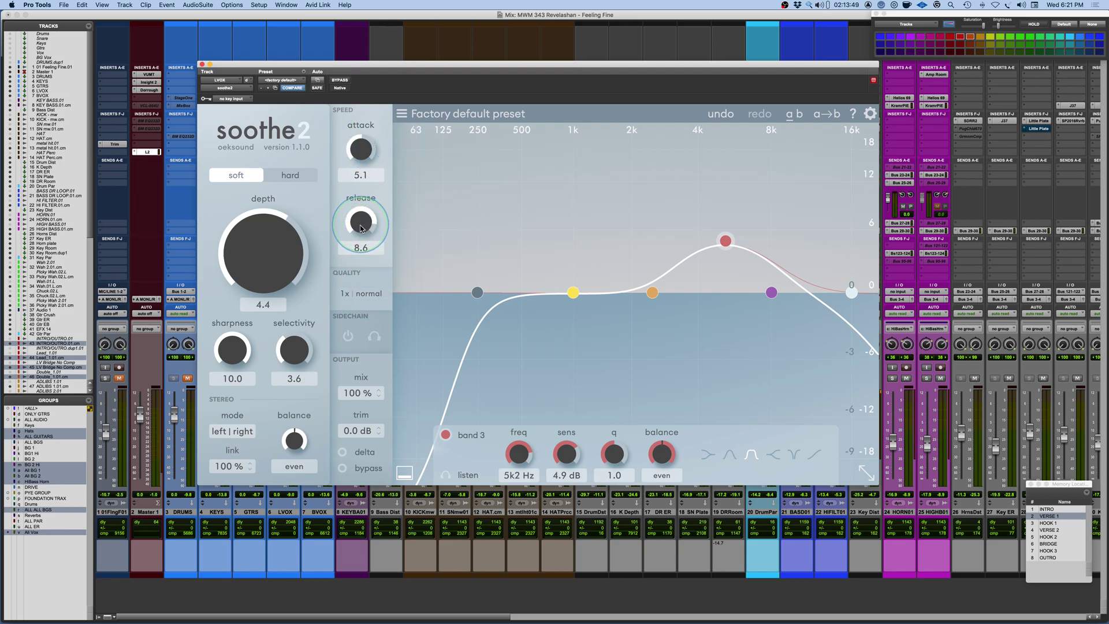
pyautogui.moveTo(361, 228); pyautogui.dragTo(360, 230)
pyautogui.scroll(-5, 359, 228)
pyautogui.scroll(4, 359, 229)
pyautogui.moveTo(359, 230); pyautogui.dragTo(360, 226)
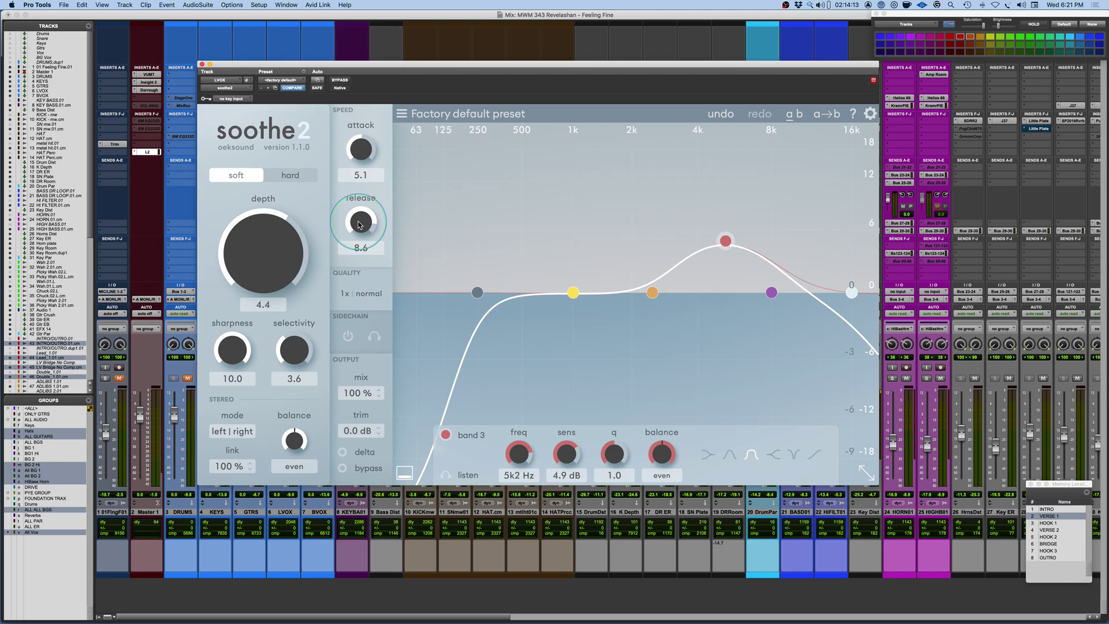
# Bring the release down to 3.0, and turn the attack to its fastest setting before setting it to 3.0.
pyautogui.moveTo(359, 225); pyautogui.dragTo(372, 280)
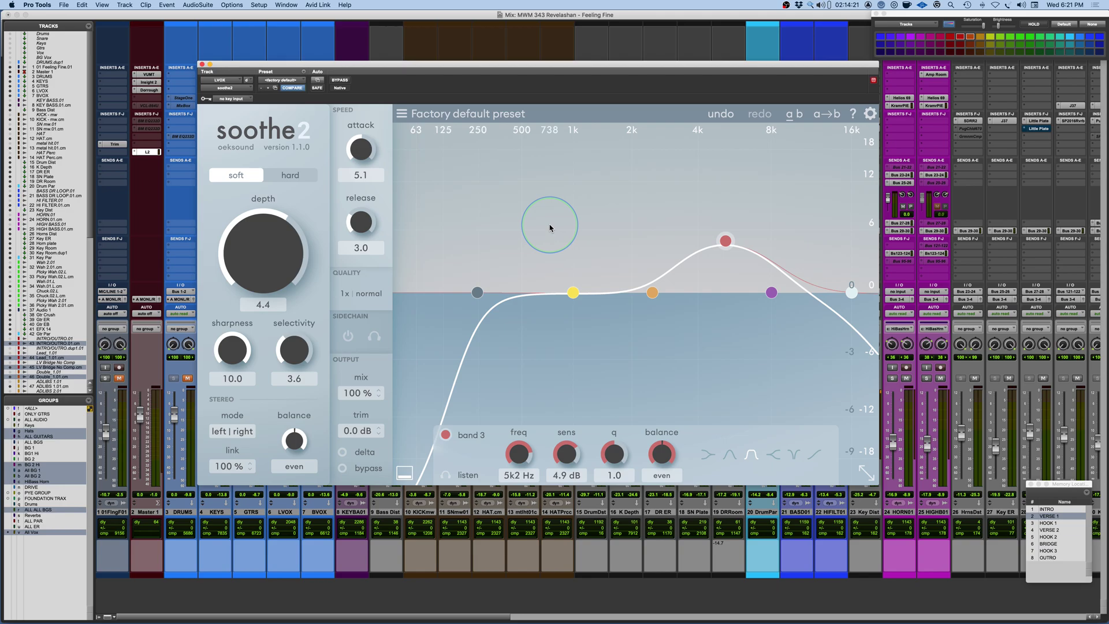
pyautogui.moveTo(361, 154); pyautogui.dragTo(338, 289)
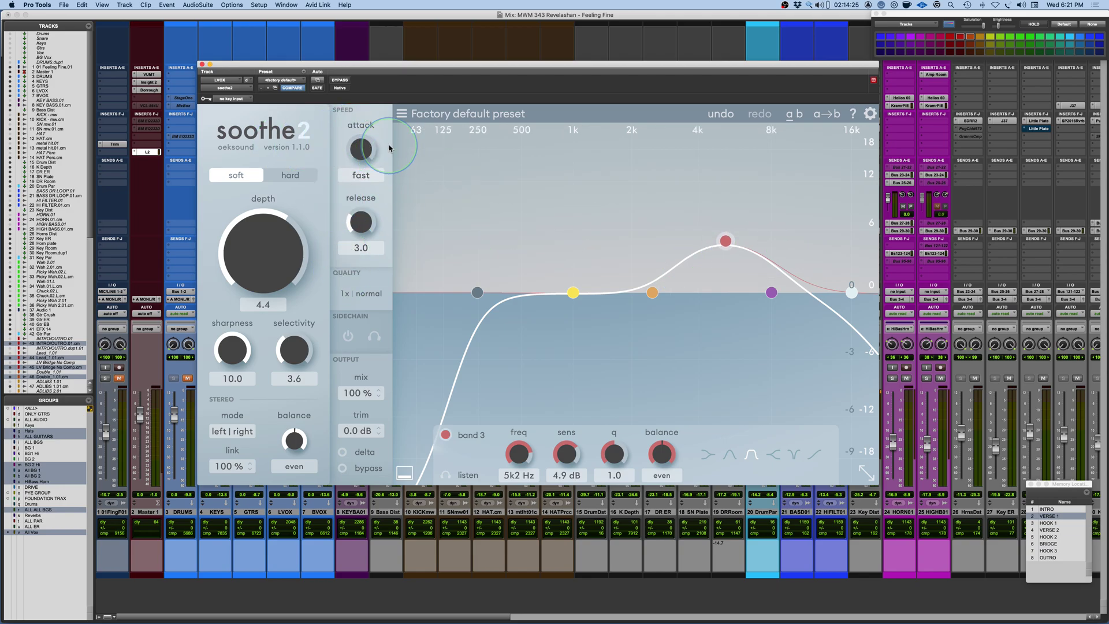
pyautogui.moveTo(358, 149)
pyautogui.mouseDown()
pyautogui.moveTo(359, 113)
pyautogui.moveTo(357, 162)
pyautogui.mouseUp()
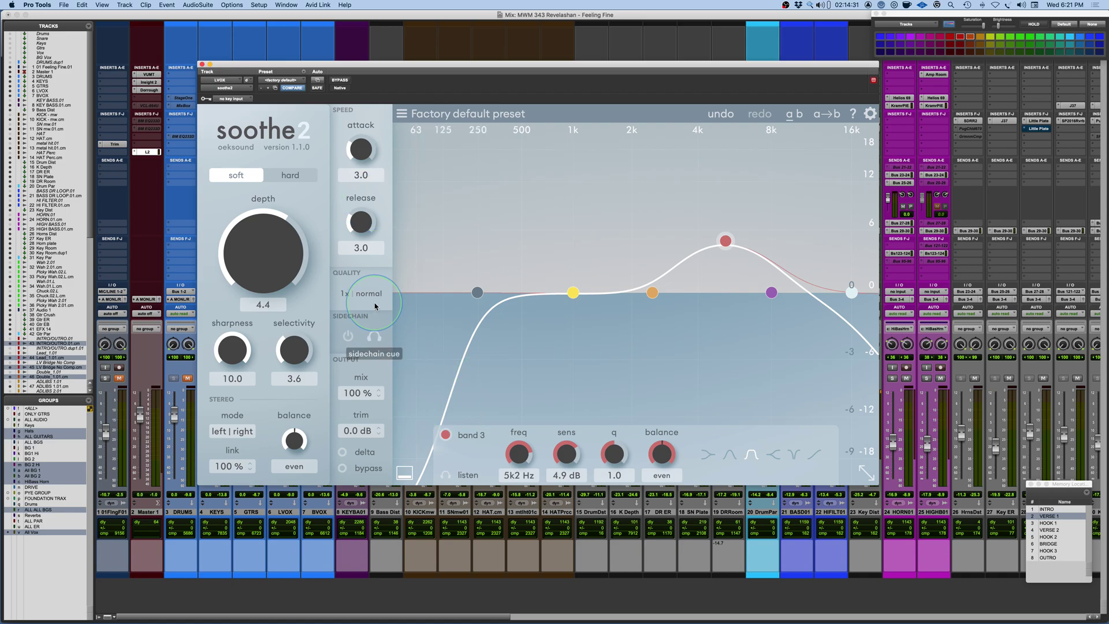
# In the quality settings, try 4x offline oversampling and return it to same as real-time.
pyautogui.click(349, 295)
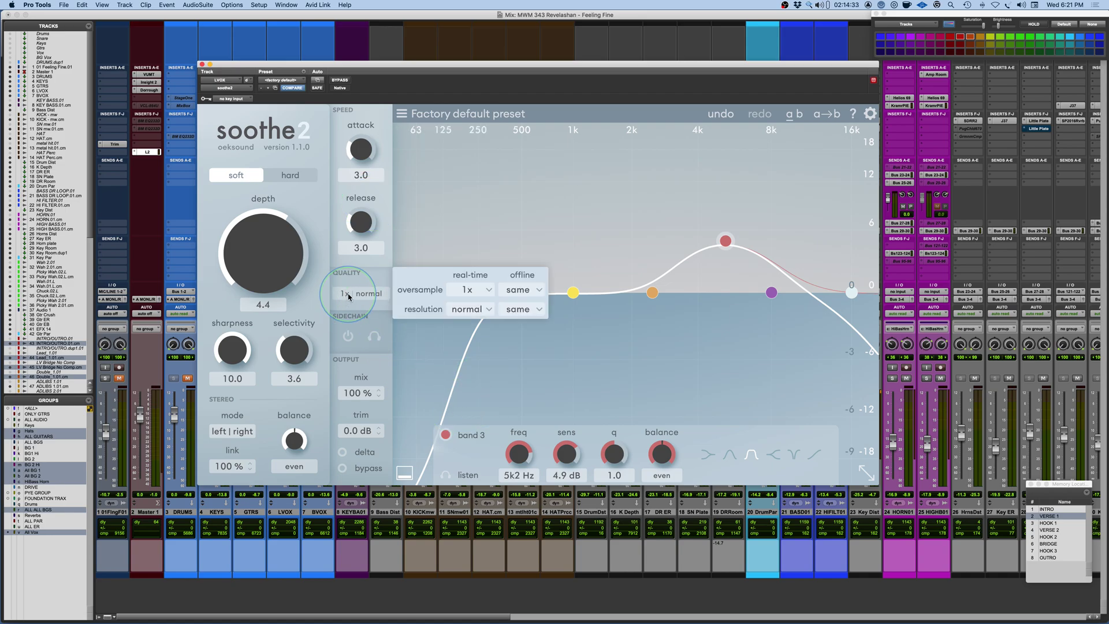
pyautogui.click(490, 290)
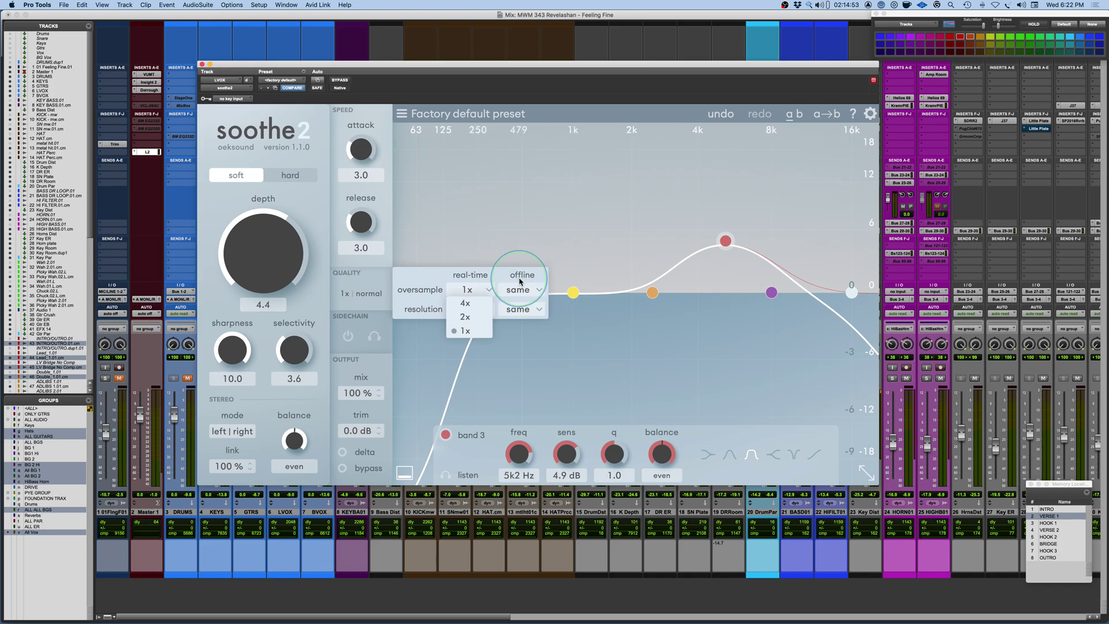
pyautogui.click(537, 290)
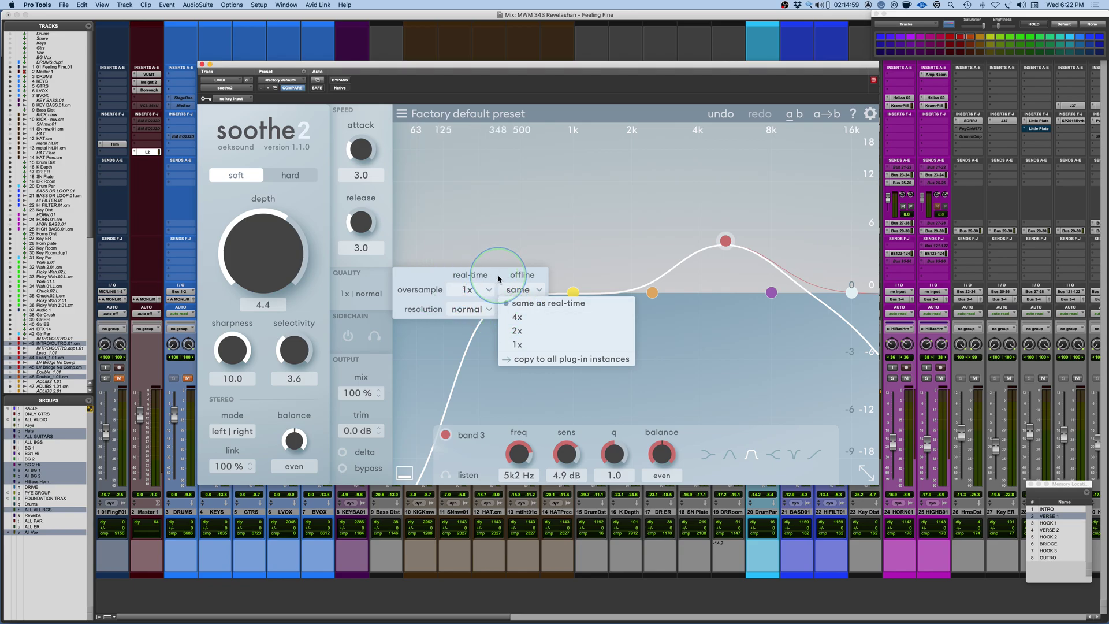
pyautogui.click(522, 316)
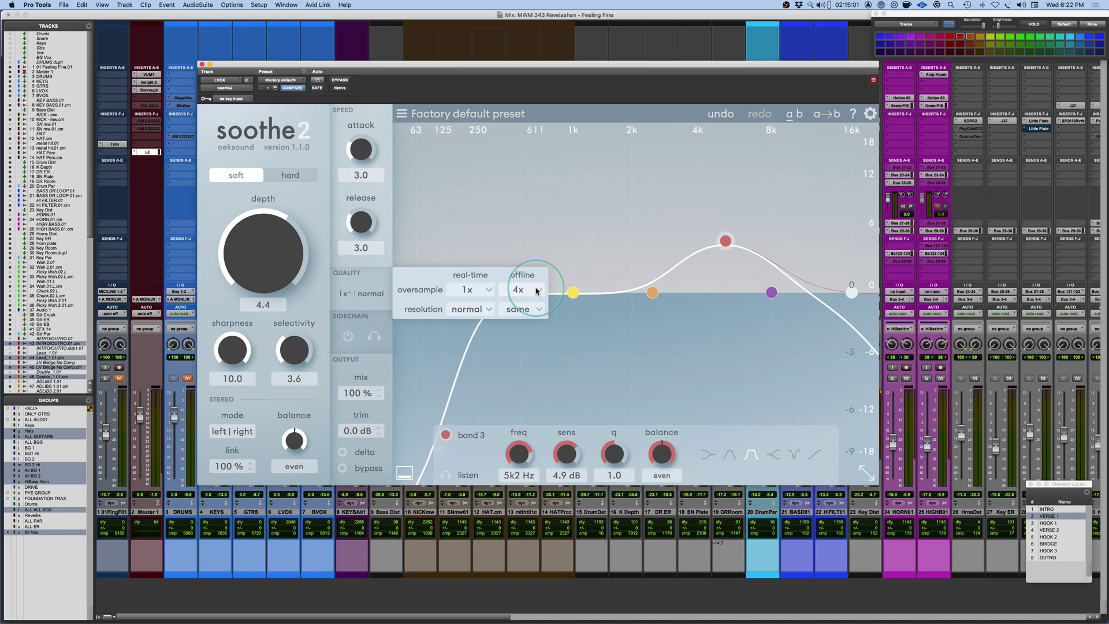
pyautogui.click(537, 291)
pyautogui.click(521, 281)
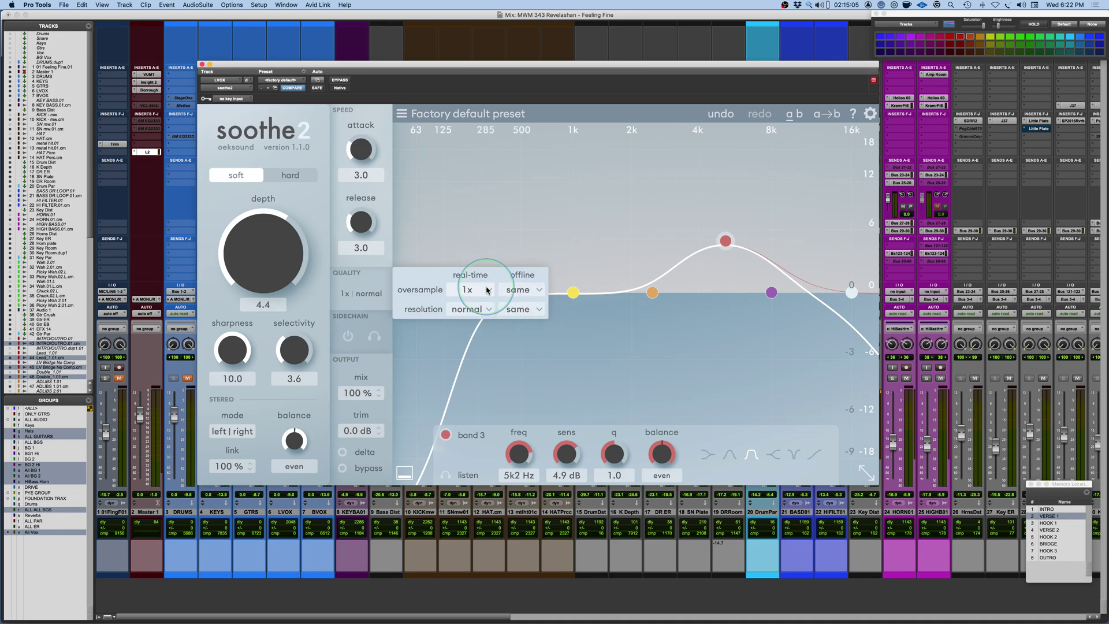
# Set the real-time oversampling to 4x and the real-time resolution to ultra, trying normal in between, and close the quality settings.
pyautogui.click(487, 290)
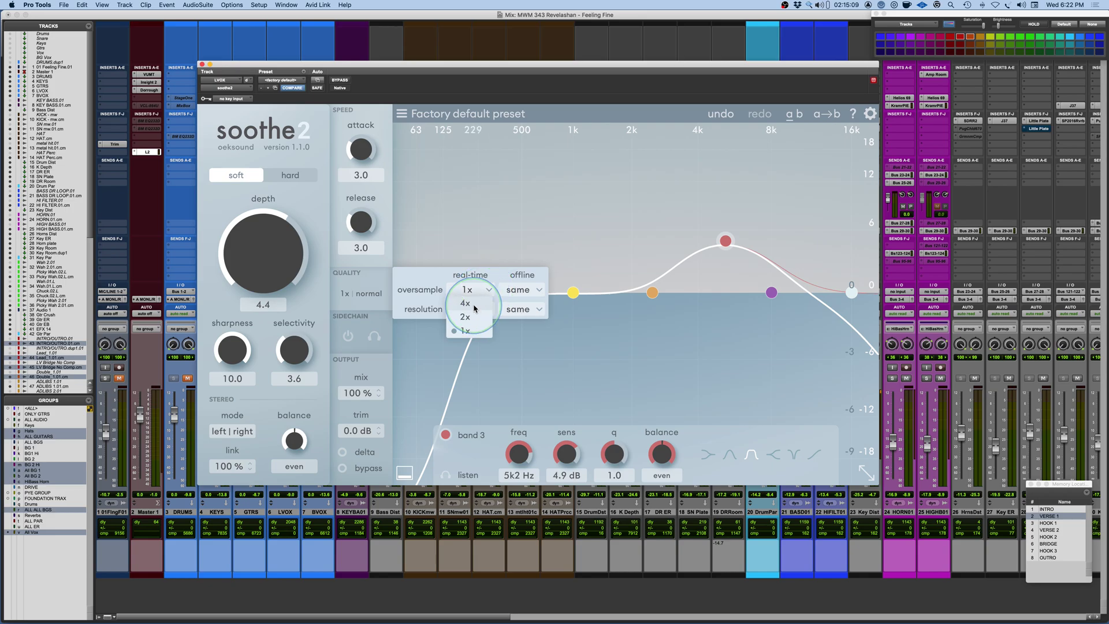
pyautogui.click(473, 304)
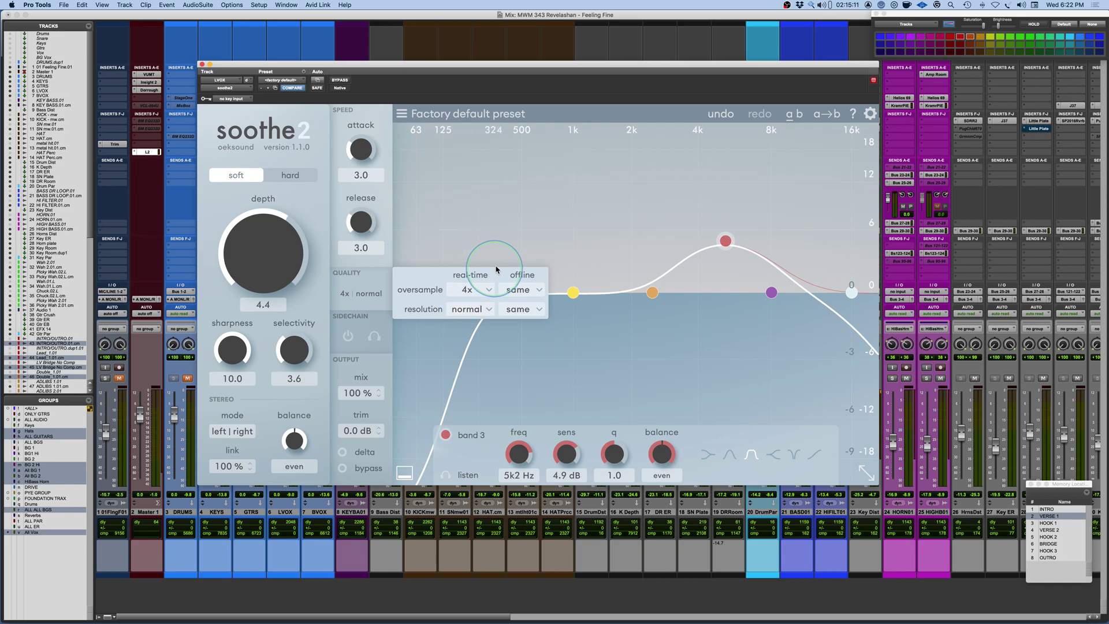
pyautogui.click(487, 310)
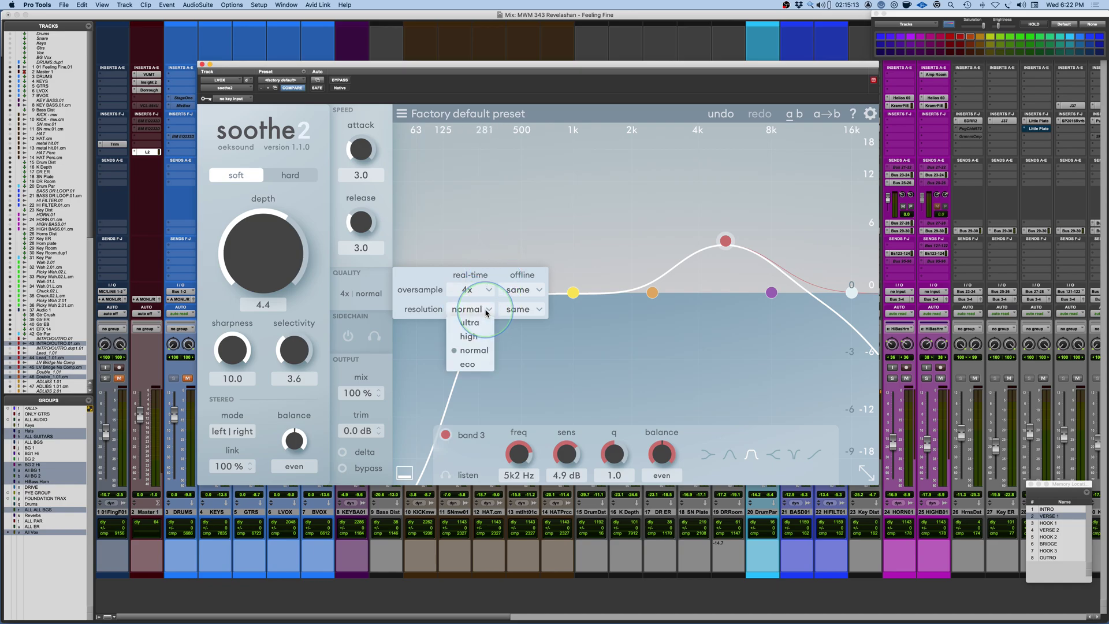
pyautogui.click(471, 323)
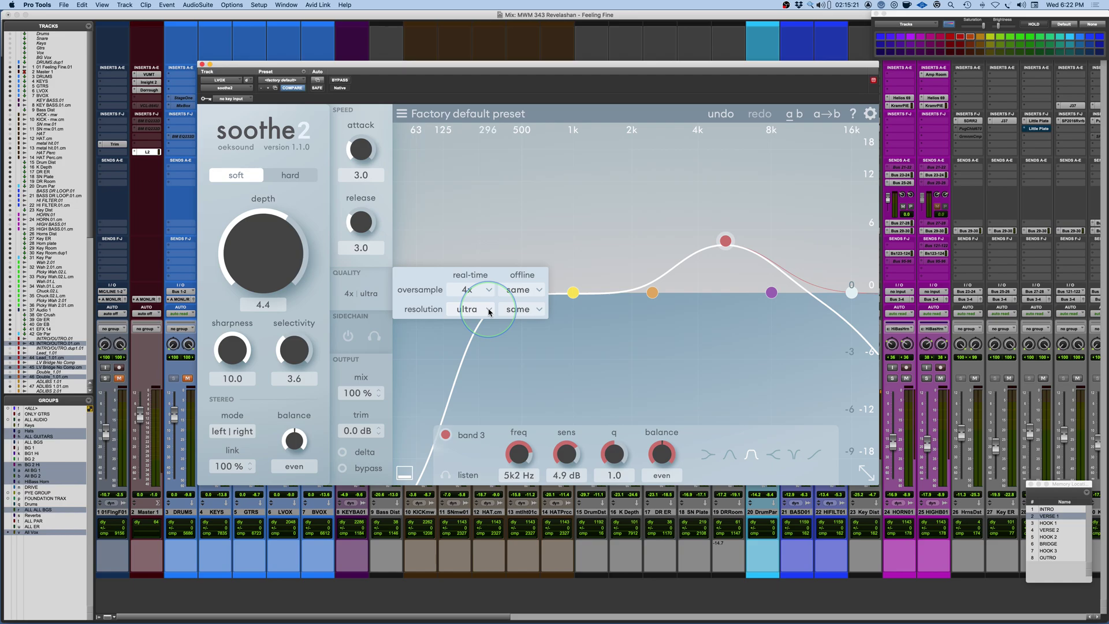
pyautogui.click(489, 312)
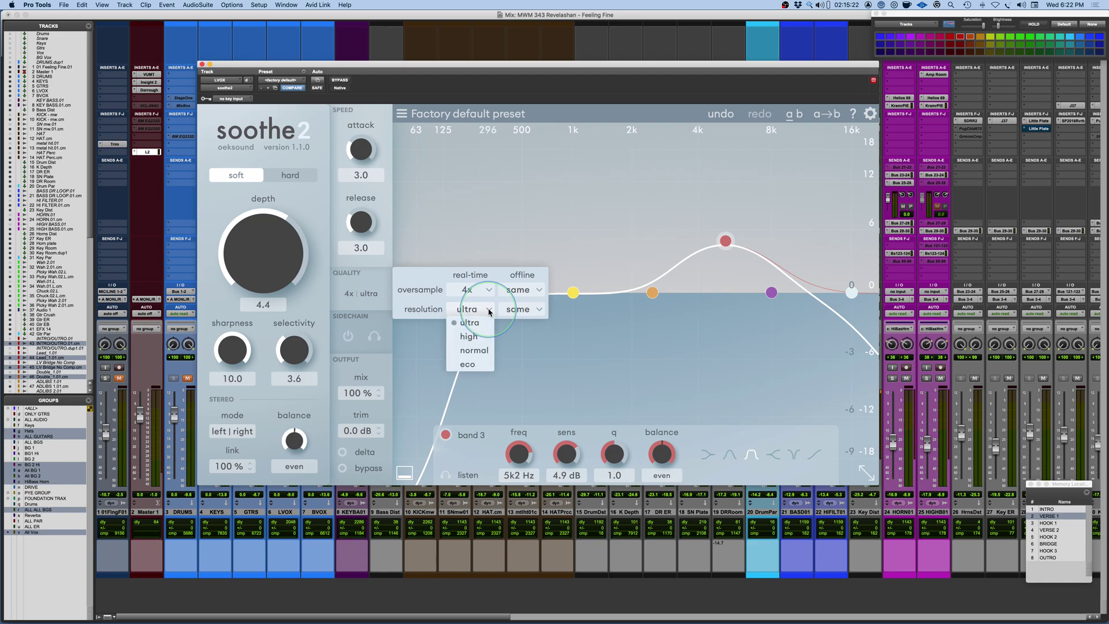
pyautogui.click(483, 348)
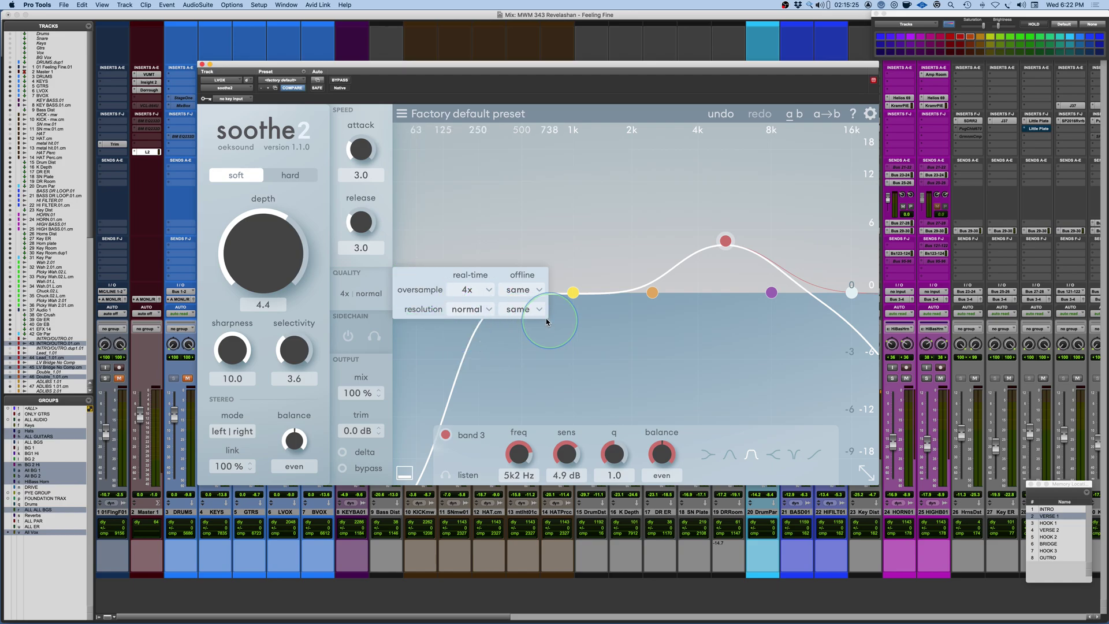
pyautogui.click(492, 313)
pyautogui.click(472, 328)
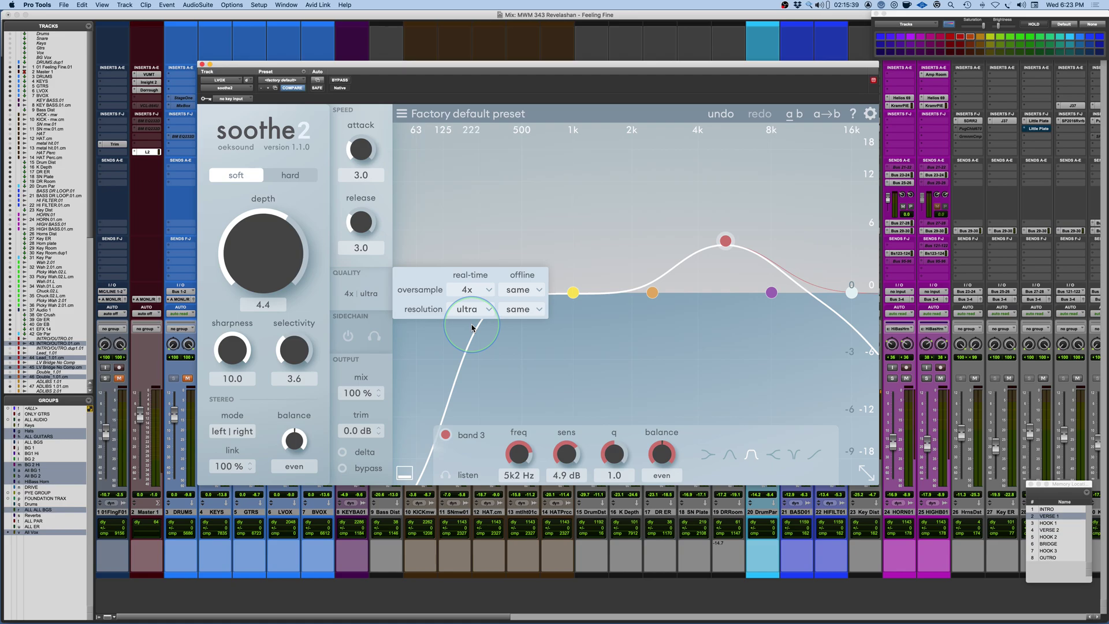
pyautogui.click(368, 284)
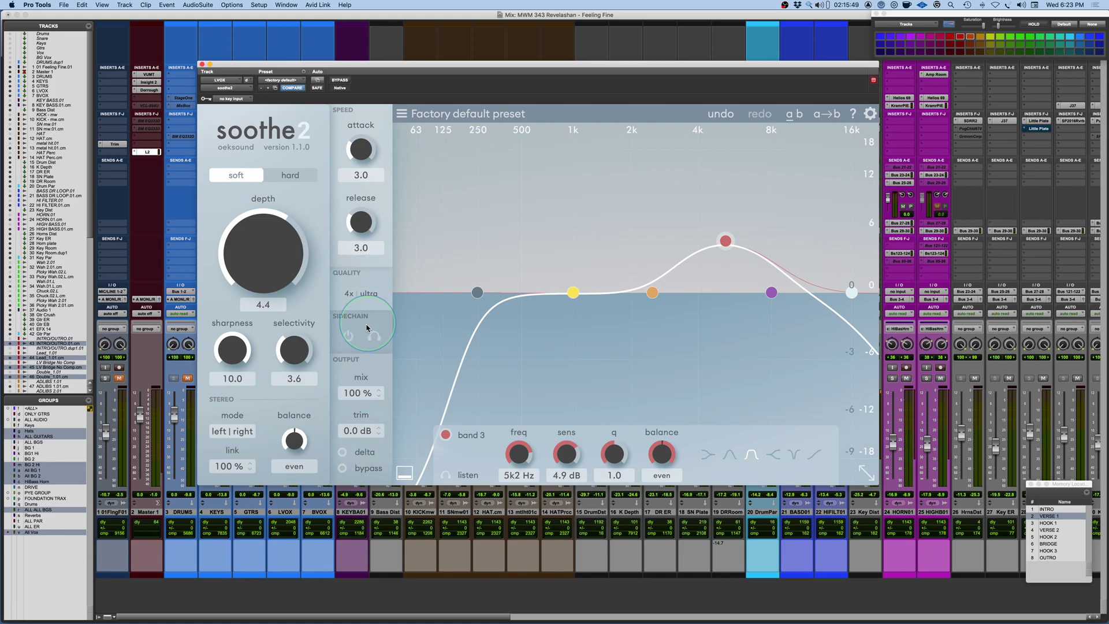
# Enable the sidechain, and switch the sidechain cue on and off again.
pyautogui.click(348, 336)
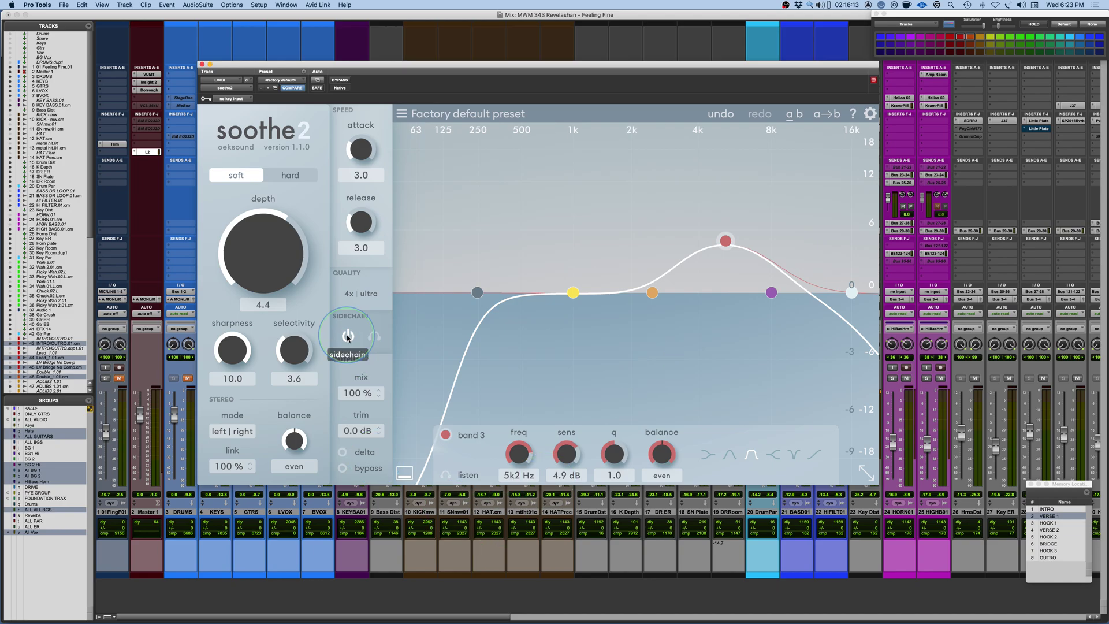
pyautogui.click(374, 335)
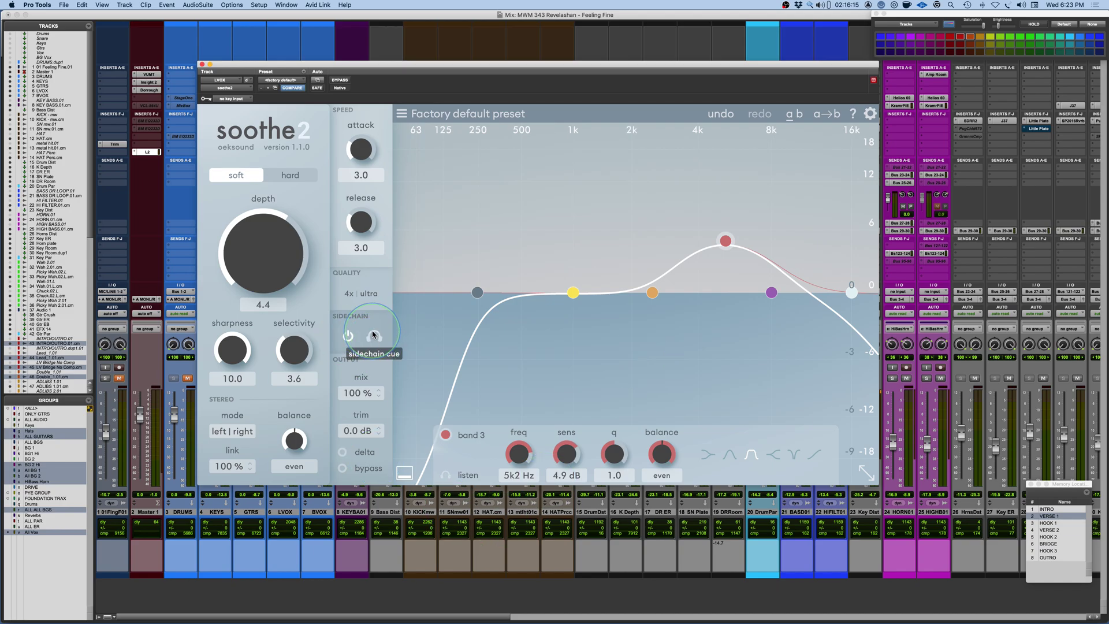
pyautogui.click(374, 335)
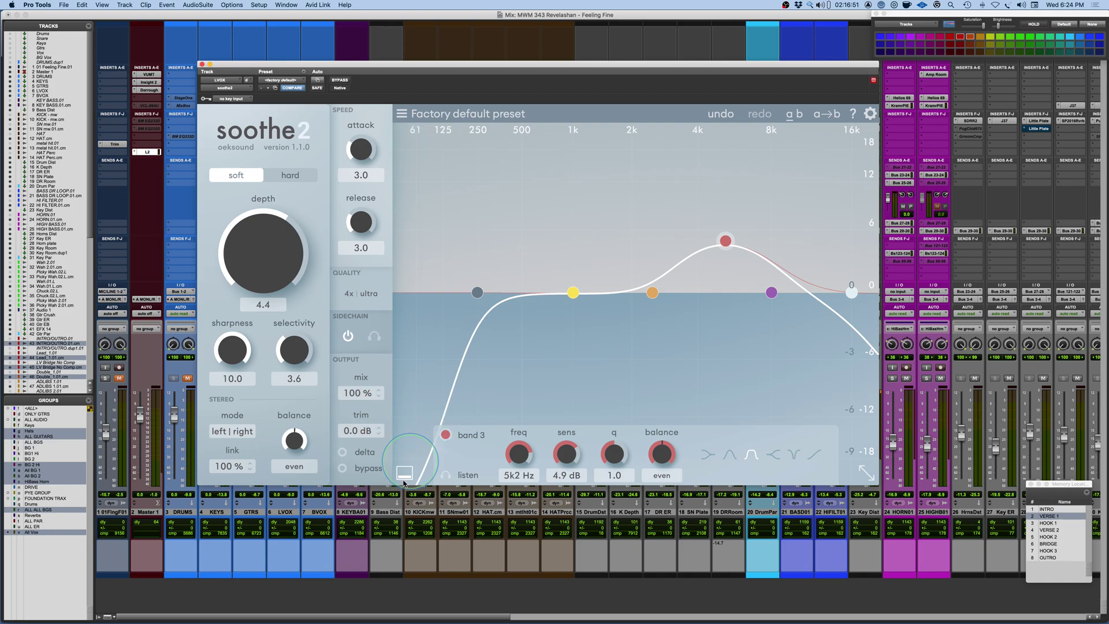
# Switch the delta output on and off, and toggle the plugin's bypass on and off twice.
pyautogui.click(342, 453)
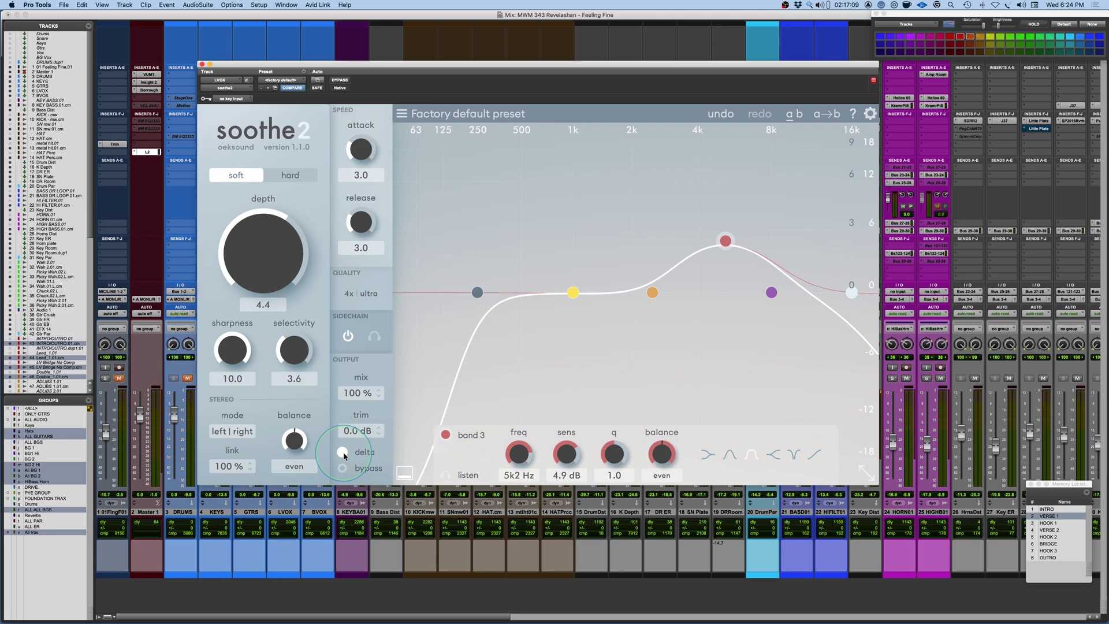
pyautogui.click(345, 456)
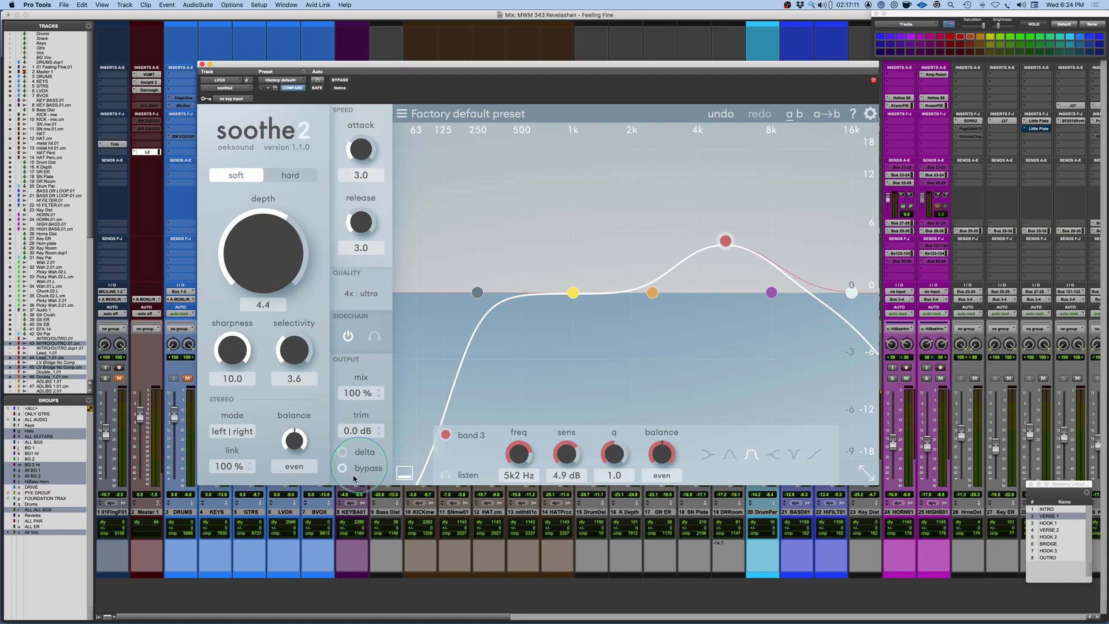
pyautogui.click(343, 468)
pyautogui.click(342, 469)
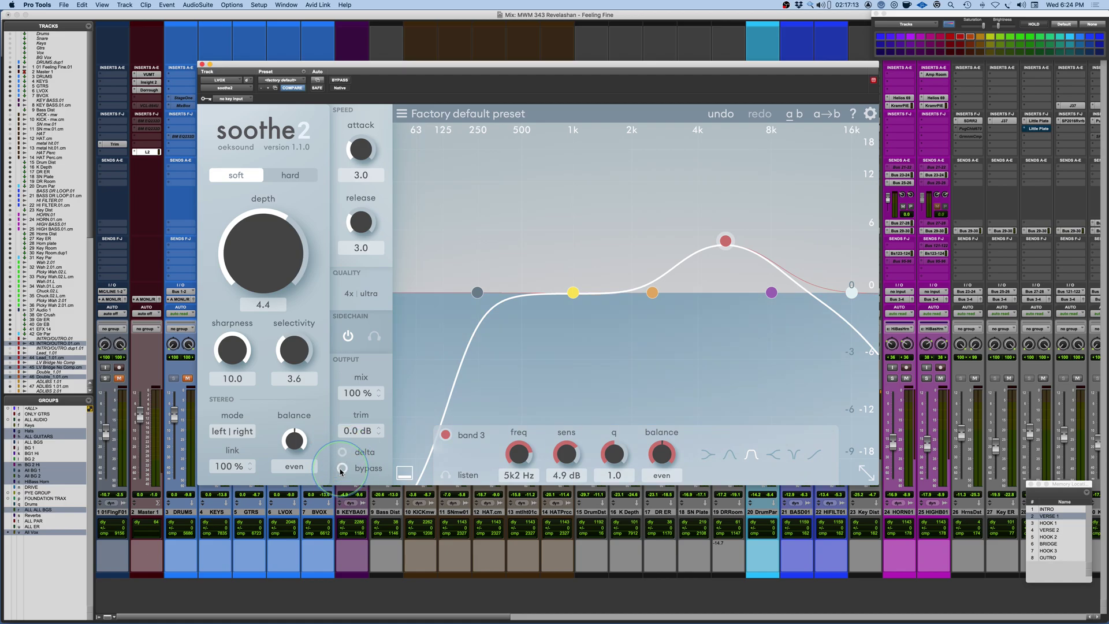
pyautogui.click(342, 468)
pyautogui.click(343, 468)
# Alternate the stereo mode between mid | side and left | right, finishing on left | right.
pyautogui.click(235, 437)
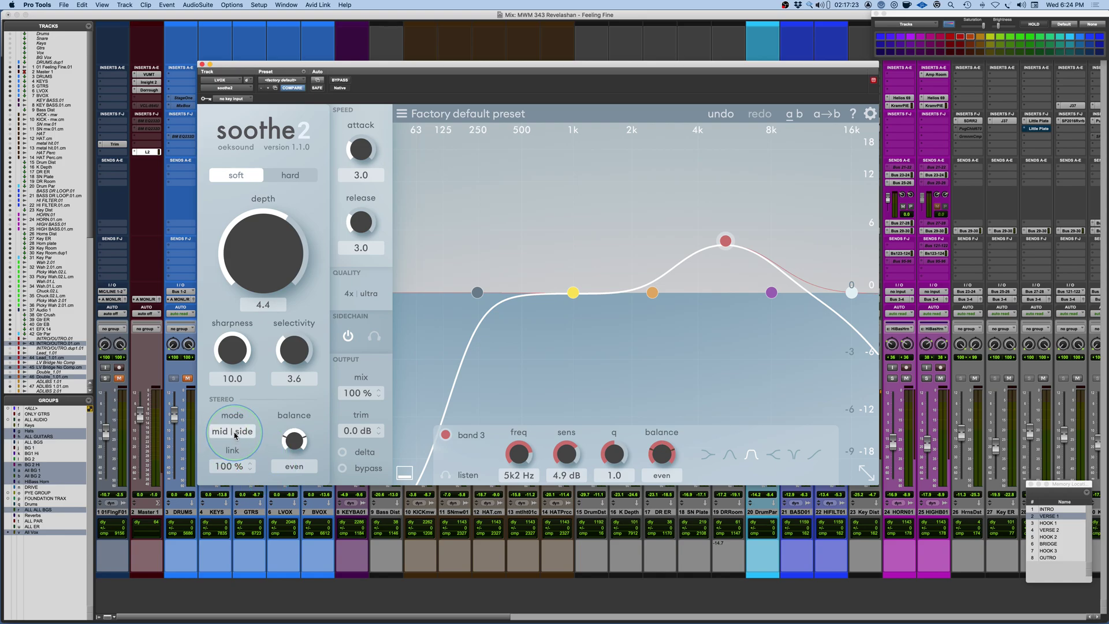
pyautogui.click(236, 436)
pyautogui.click(235, 436)
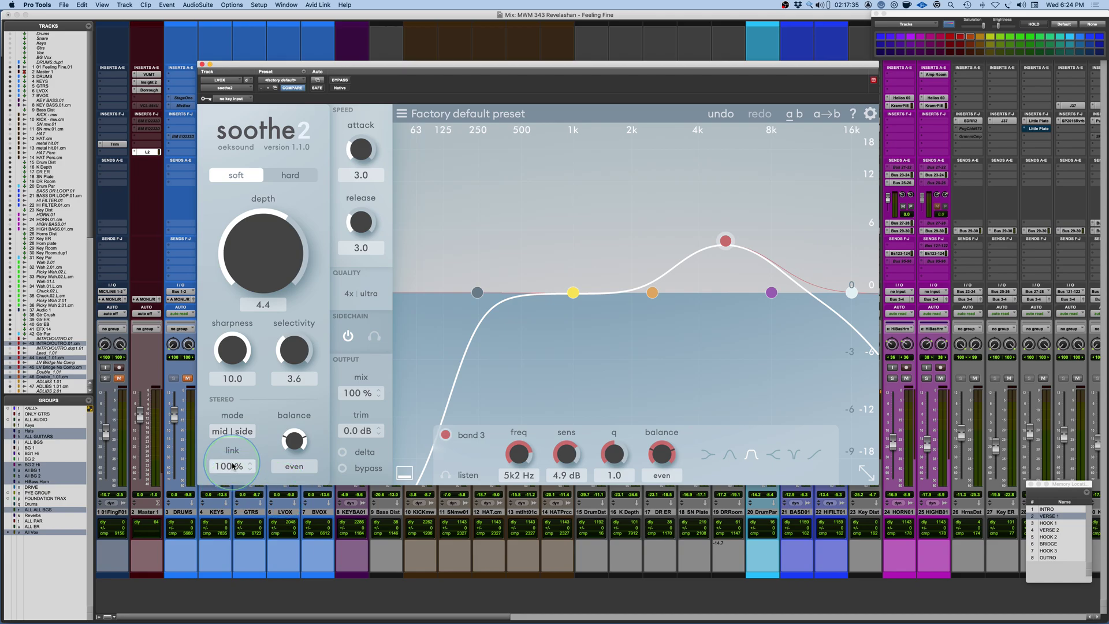
pyautogui.click(238, 433)
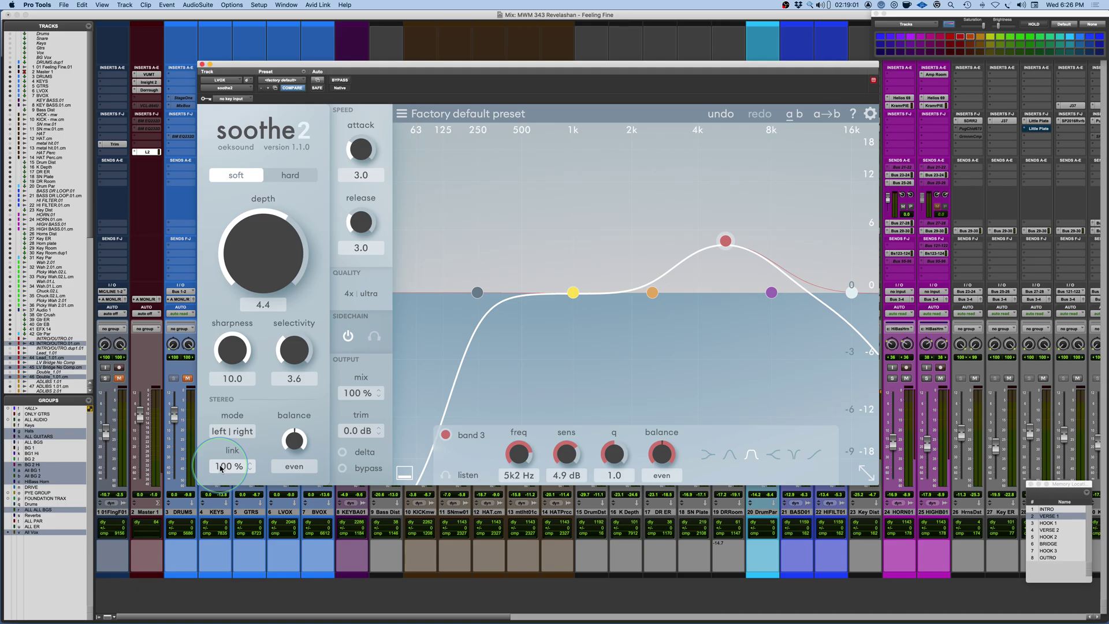
# Switch to the presentation showing the Plugin of the Week slide for Oeksound Soothe 2 features.
pyautogui.press('super+Tab')
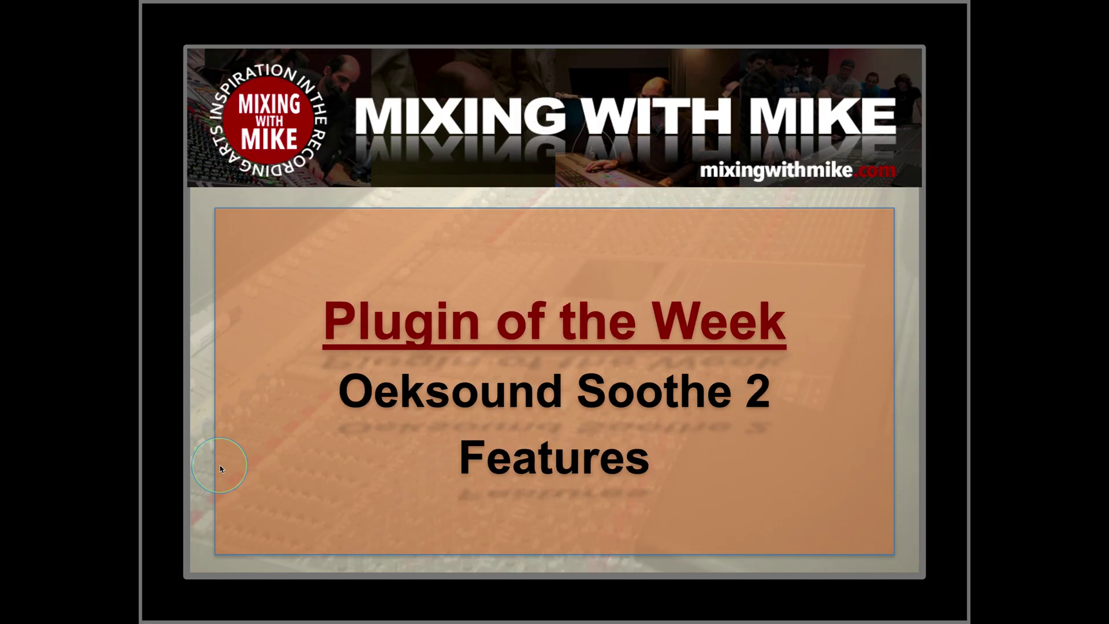